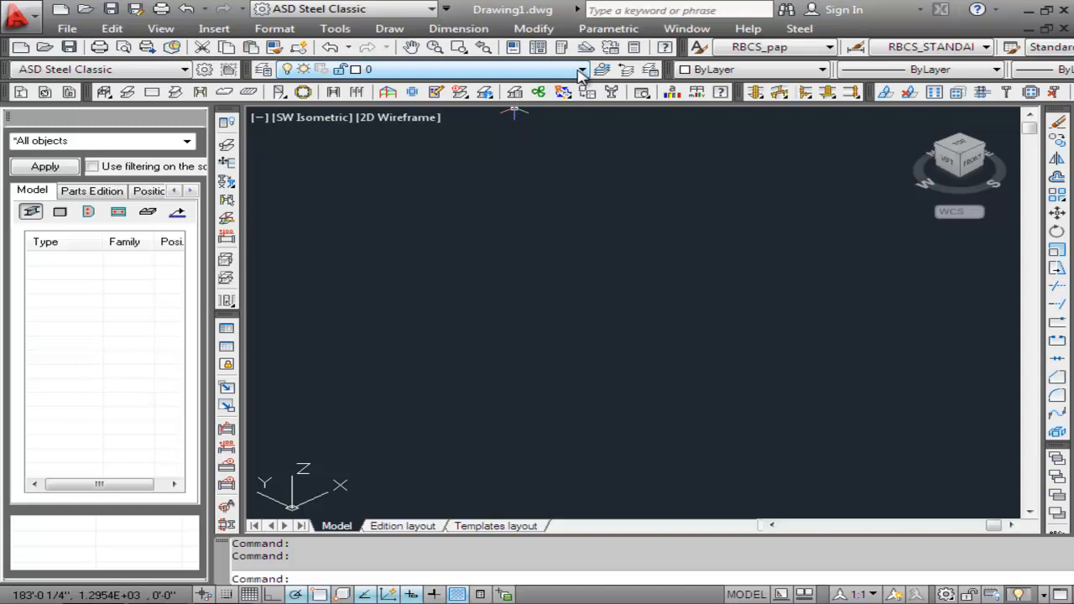
Review the drawing's layers in the layer list and throughout the Layer Properties Manager.
{"action": "left_click", "coordinate": [581, 69]}
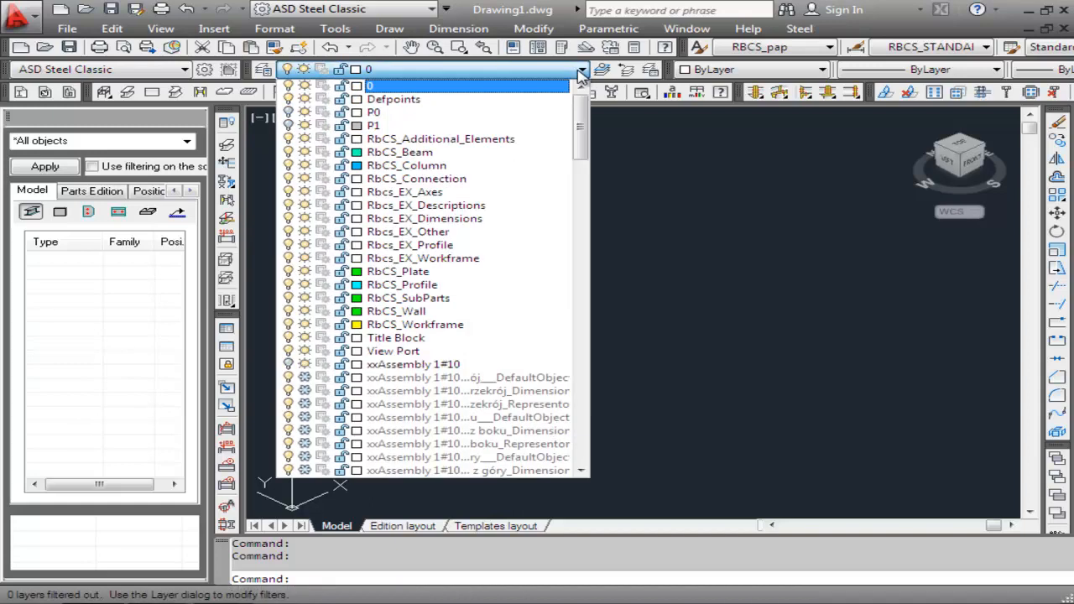
{"action": "left_click", "coordinate": [702, 191]}
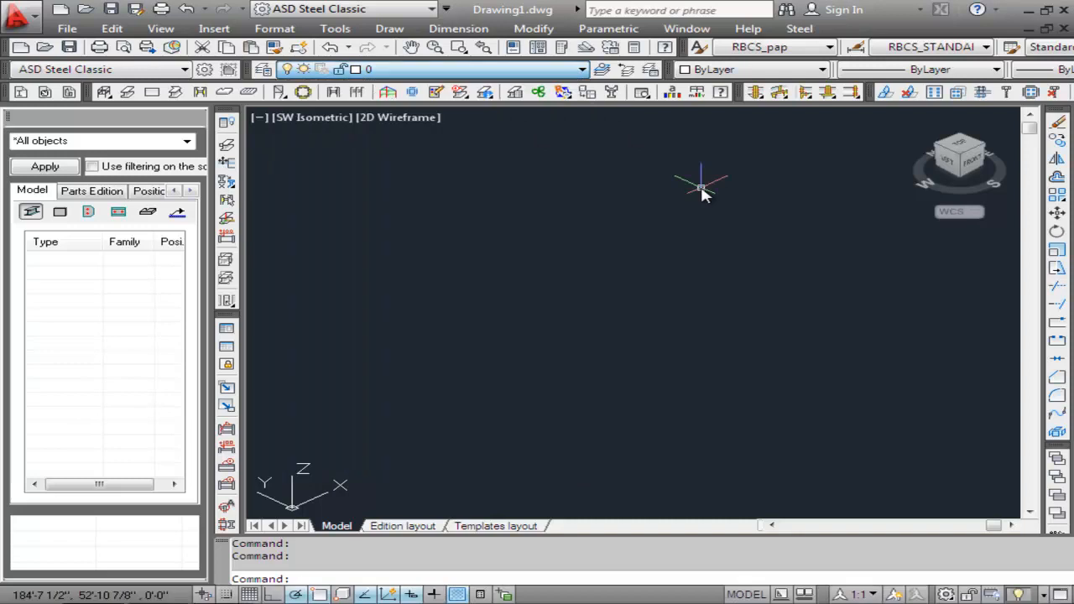
{"action": "left_click", "coordinate": [275, 30]}
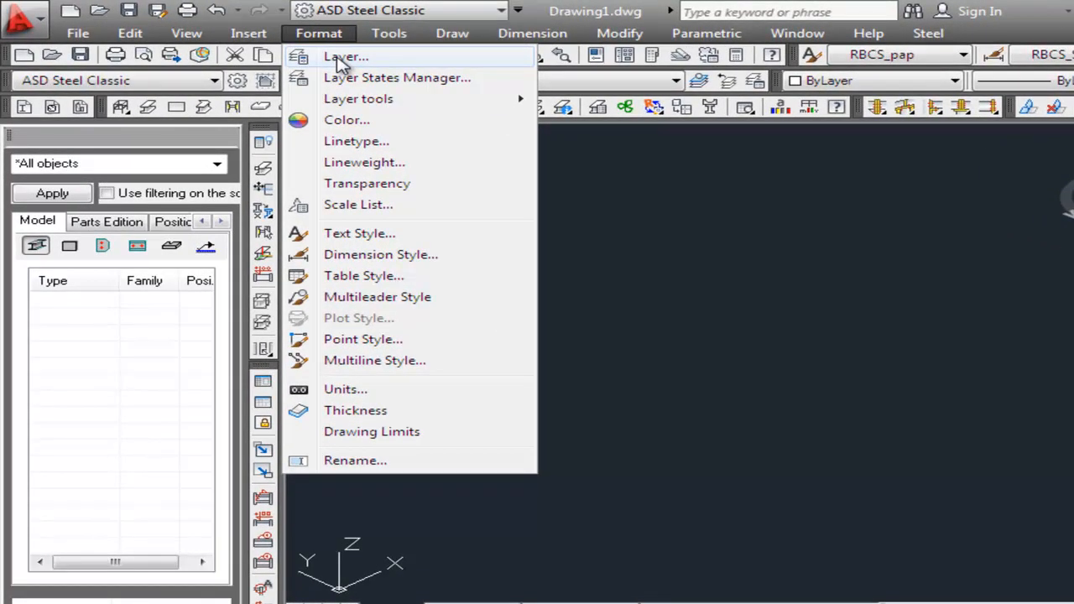
{"action": "left_click", "coordinate": [340, 59]}
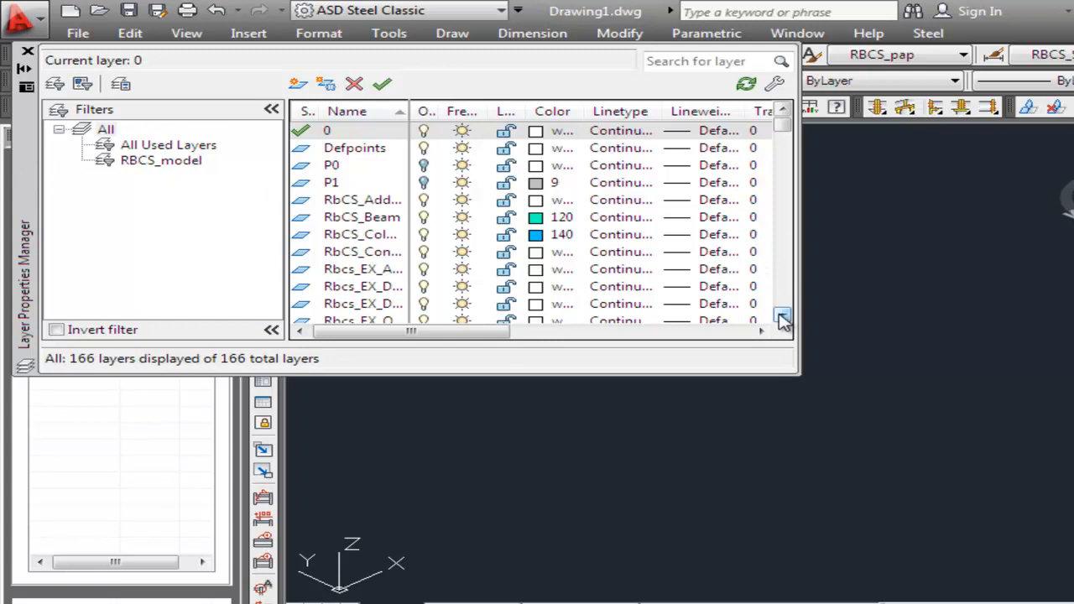
{"action": "left_click_drag", "start_coordinate": [783, 317], "coordinate": [785, 320]}
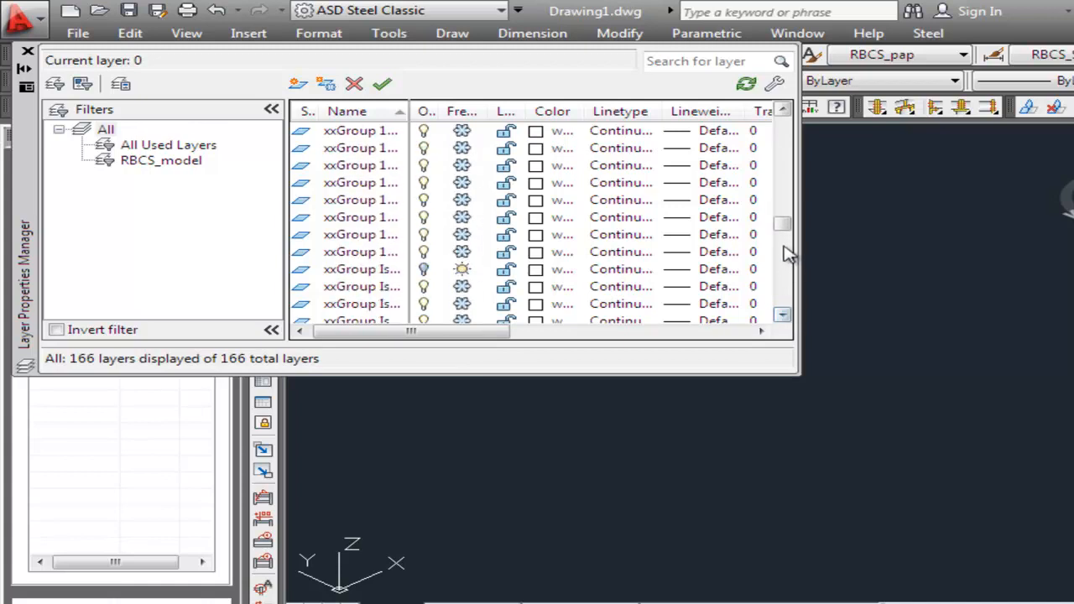
{"action": "left_click_drag", "start_coordinate": [783, 223], "coordinate": [784, 125]}
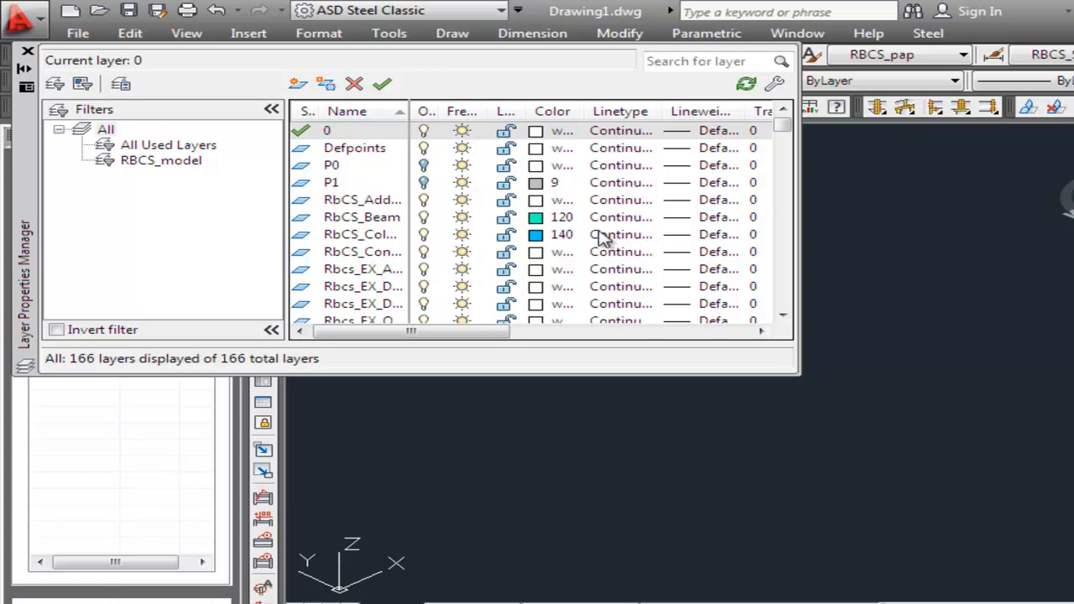
{"action": "left_click", "coordinate": [28, 52]}
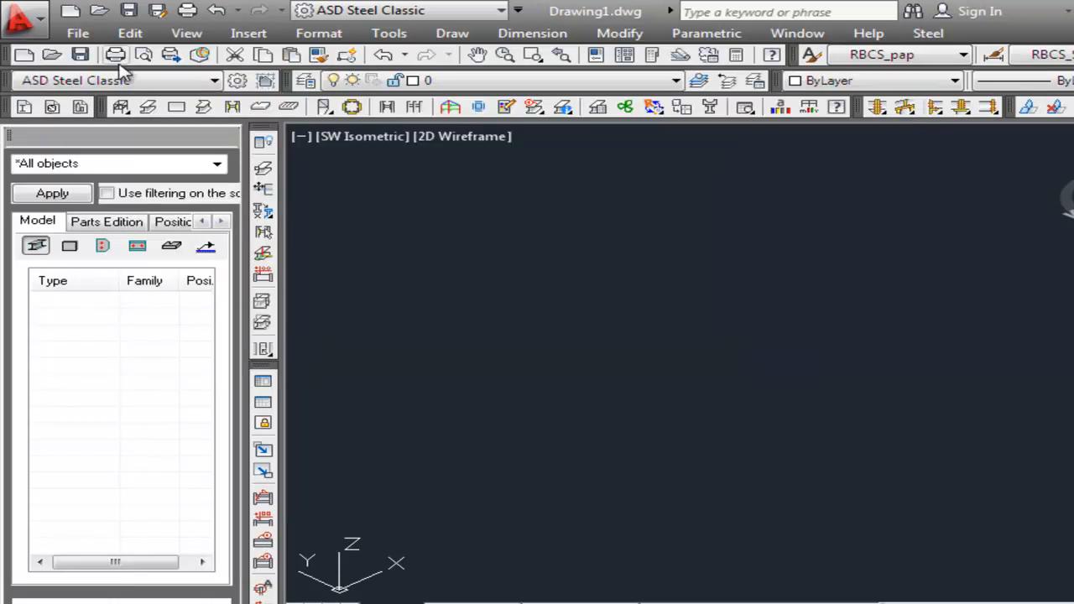
Review the linetypes loaded in the drawing in the Linetype Manager.
{"action": "left_click", "coordinate": [319, 34]}
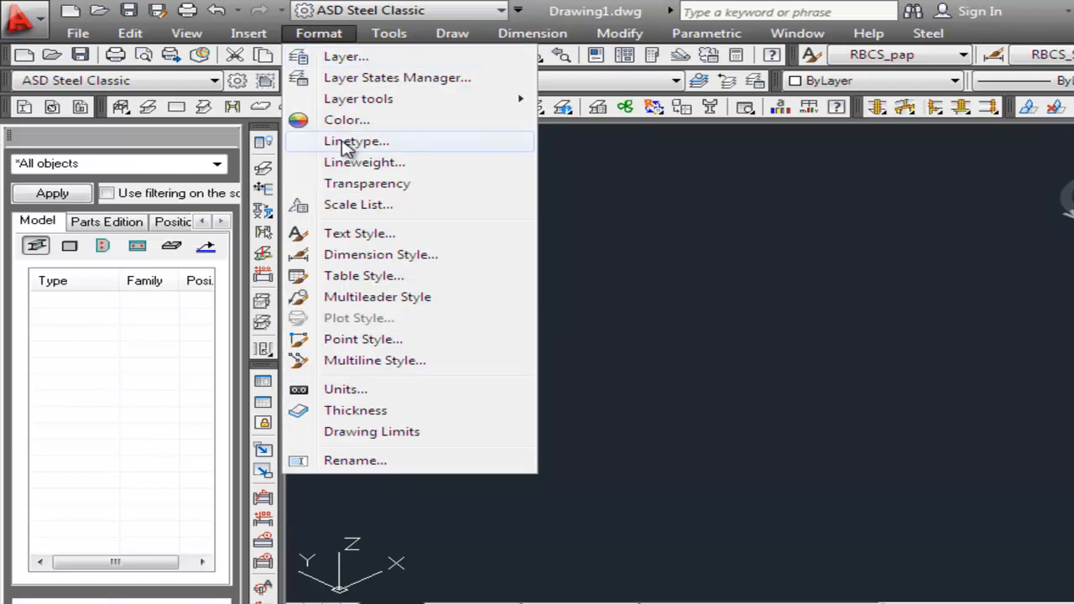
{"action": "left_click", "coordinate": [344, 142]}
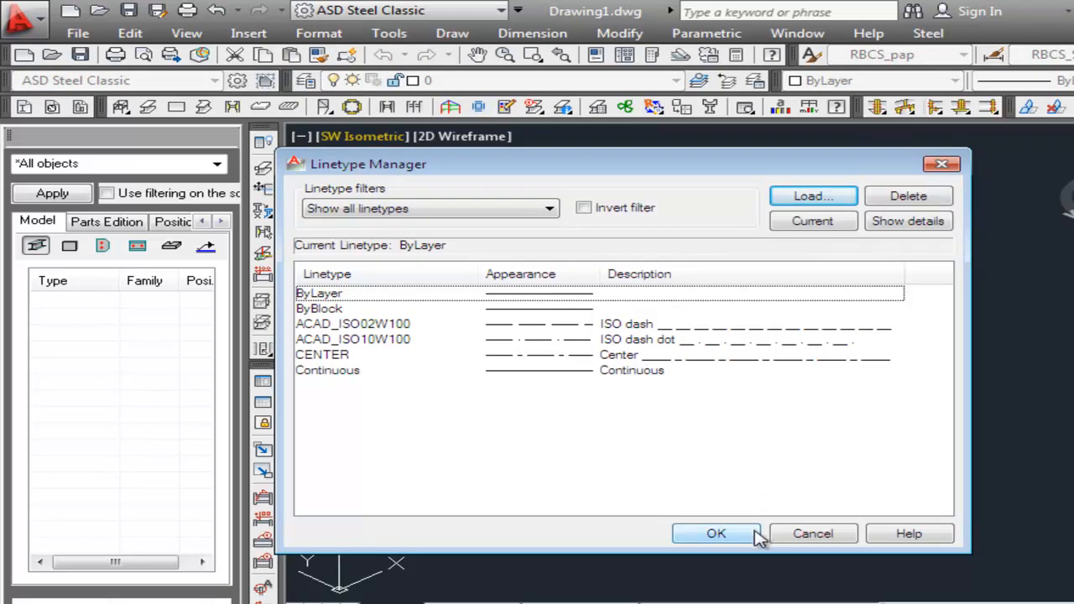
{"action": "left_click", "coordinate": [716, 534]}
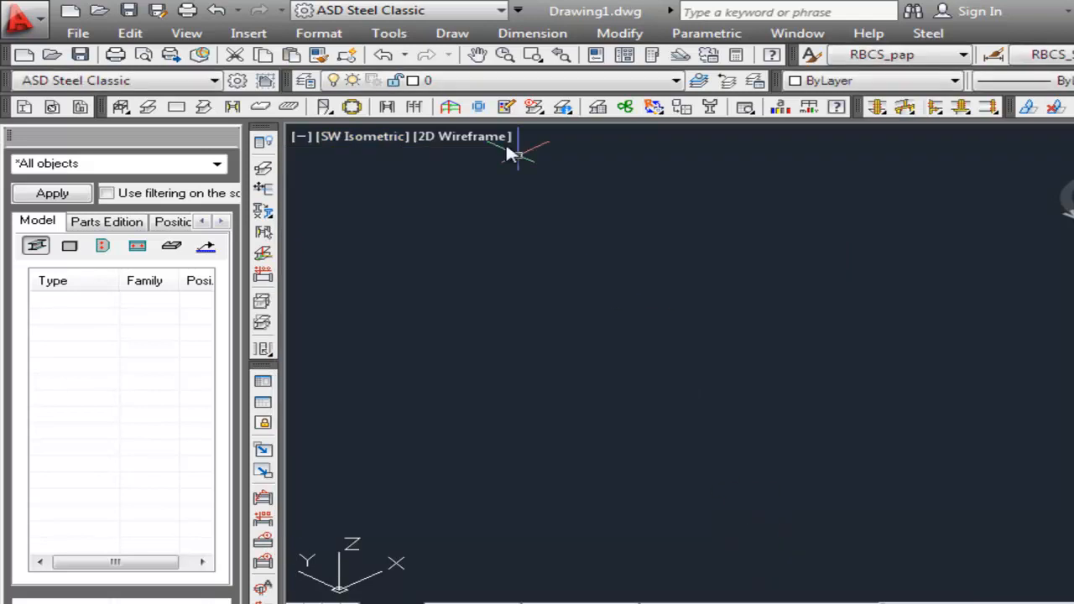
Review the drawing's dimension styles and multileader styles in their style managers.
{"action": "left_click", "coordinate": [319, 34]}
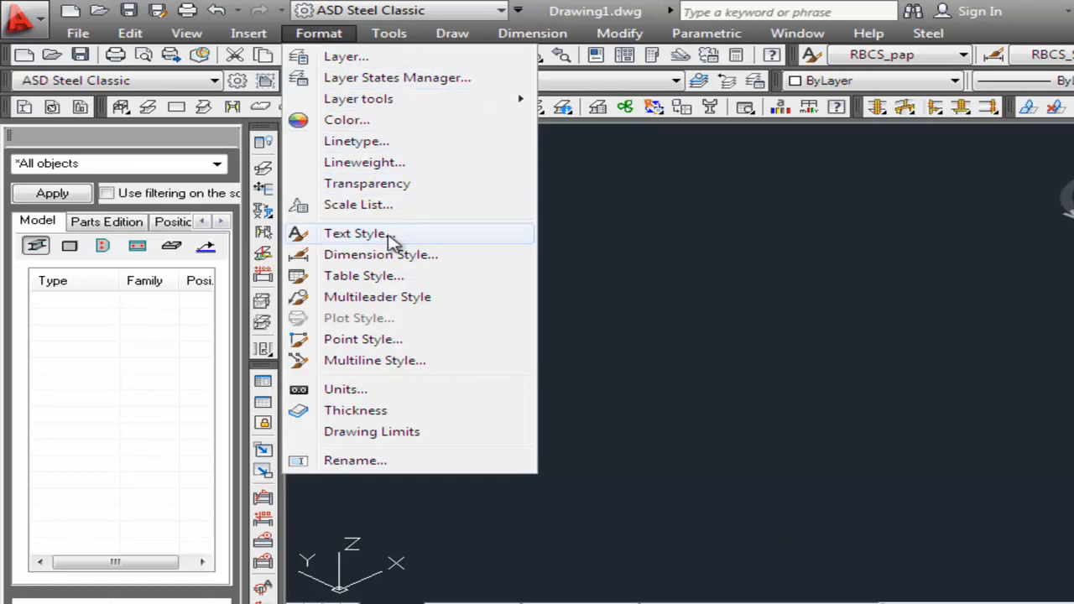
{"action": "left_click", "coordinate": [389, 254]}
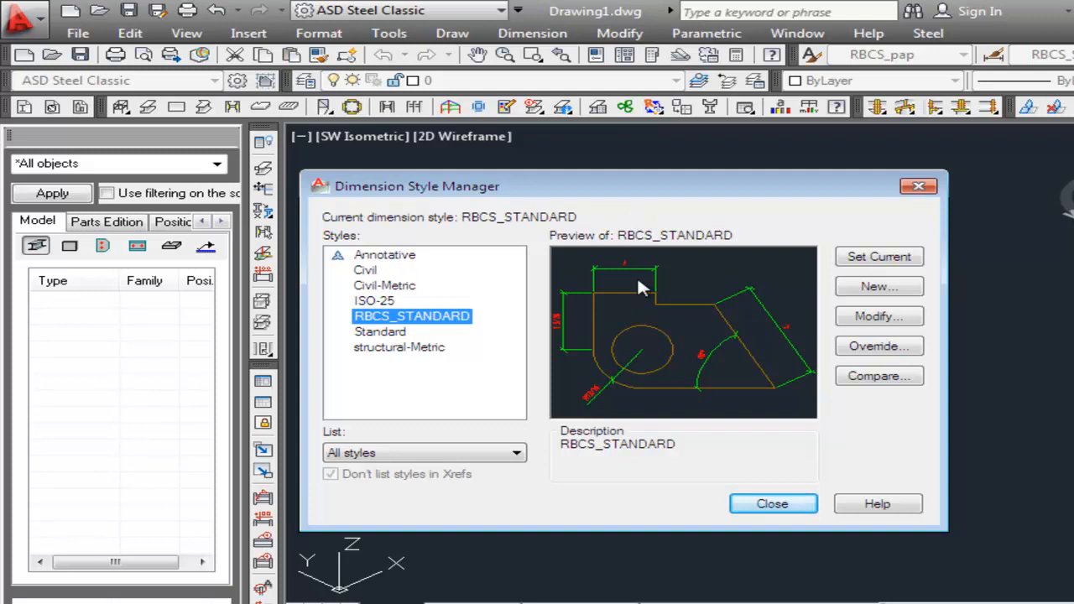
{"action": "left_click", "coordinate": [772, 505]}
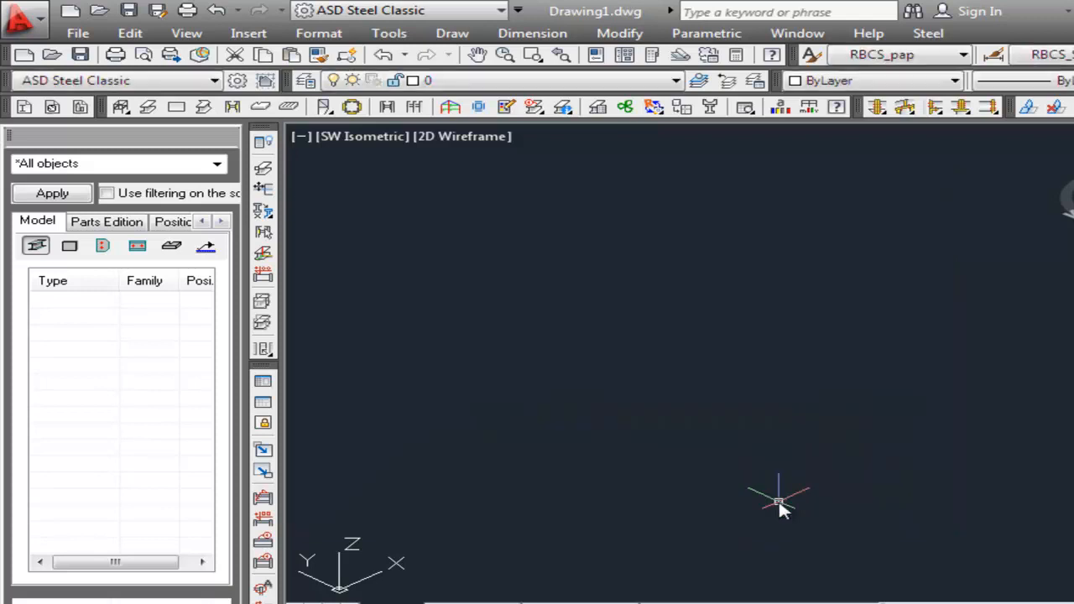
{"action": "left_click", "coordinate": [319, 33]}
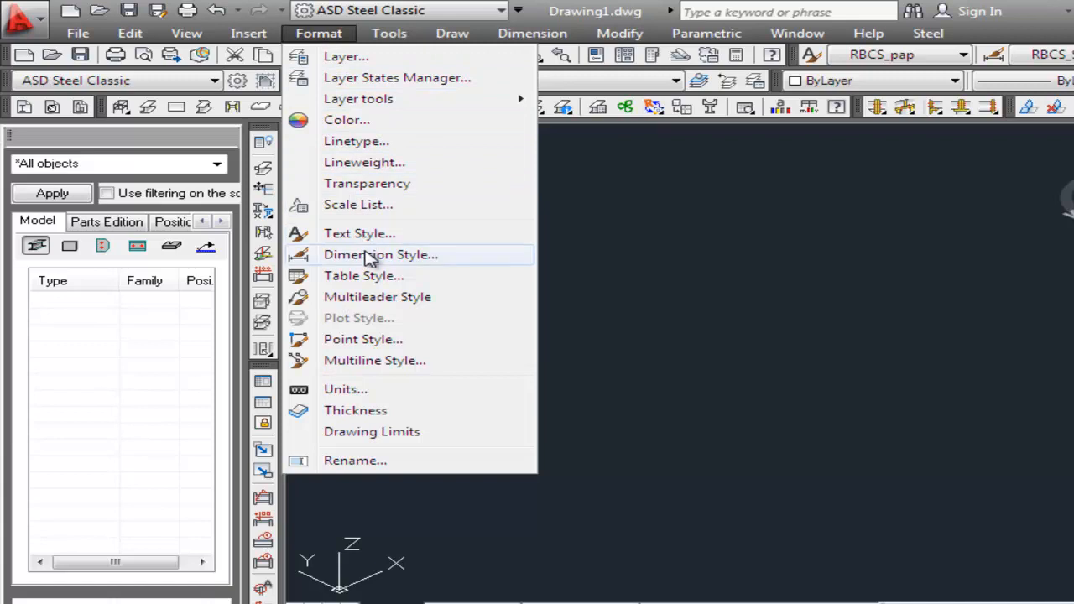
{"action": "left_click", "coordinate": [369, 295]}
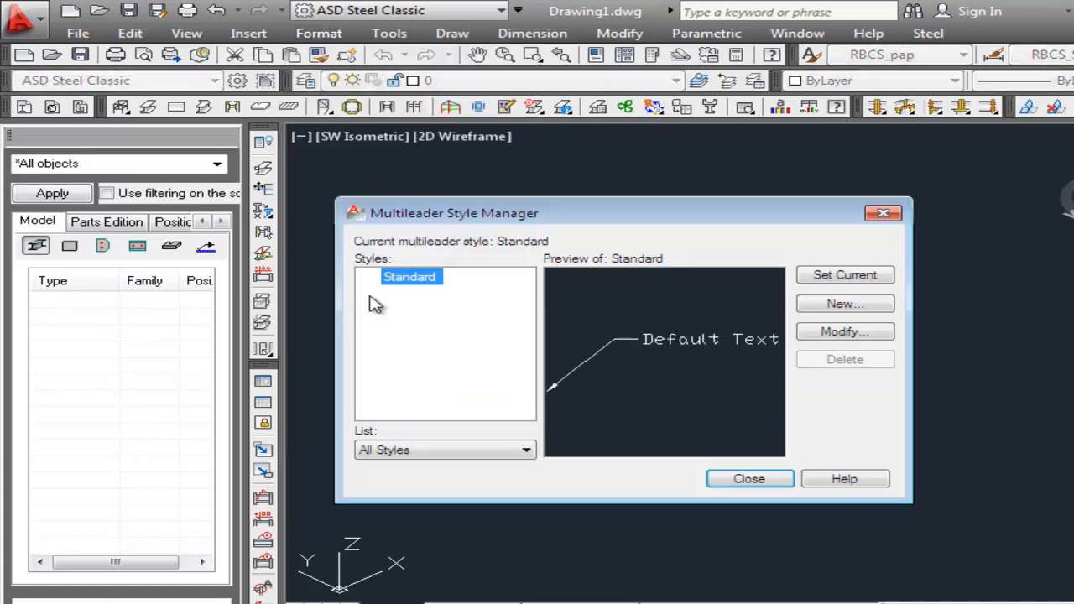
{"action": "left_click", "coordinate": [759, 479]}
Configure the drawing units to Decimal length with 0.00 precision and an insertion scale in Millimeters.
{"action": "left_click", "coordinate": [323, 33]}
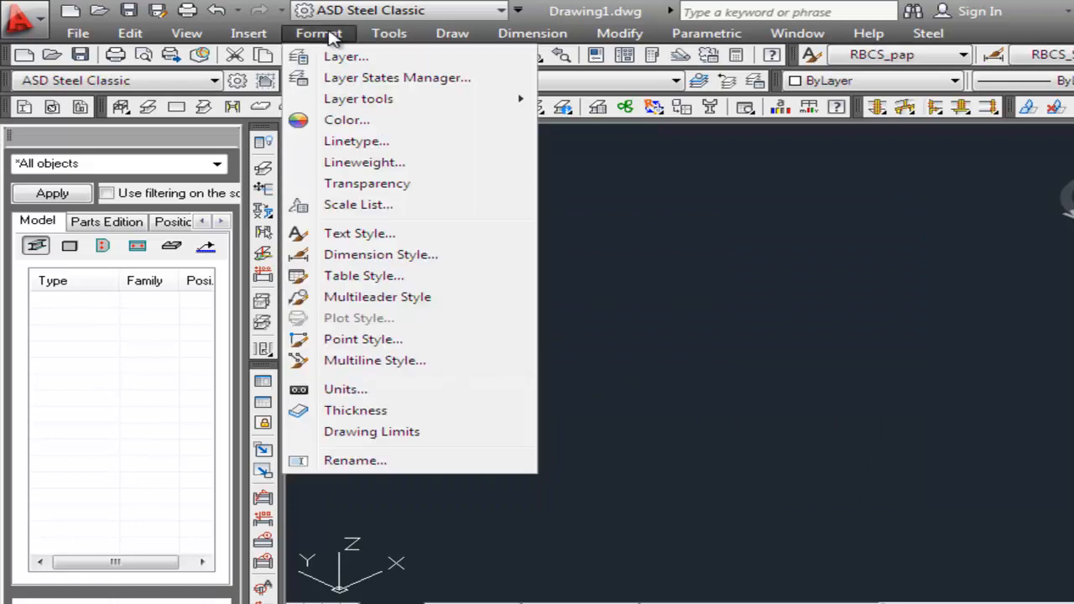
{"action": "left_click", "coordinate": [344, 389]}
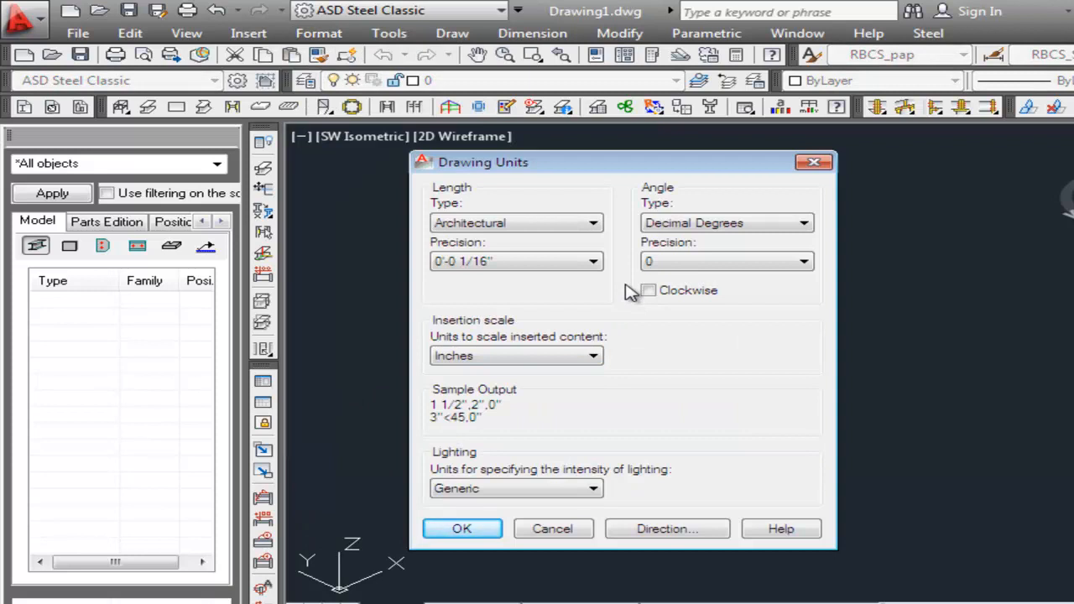
{"action": "left_click", "coordinate": [593, 224]}
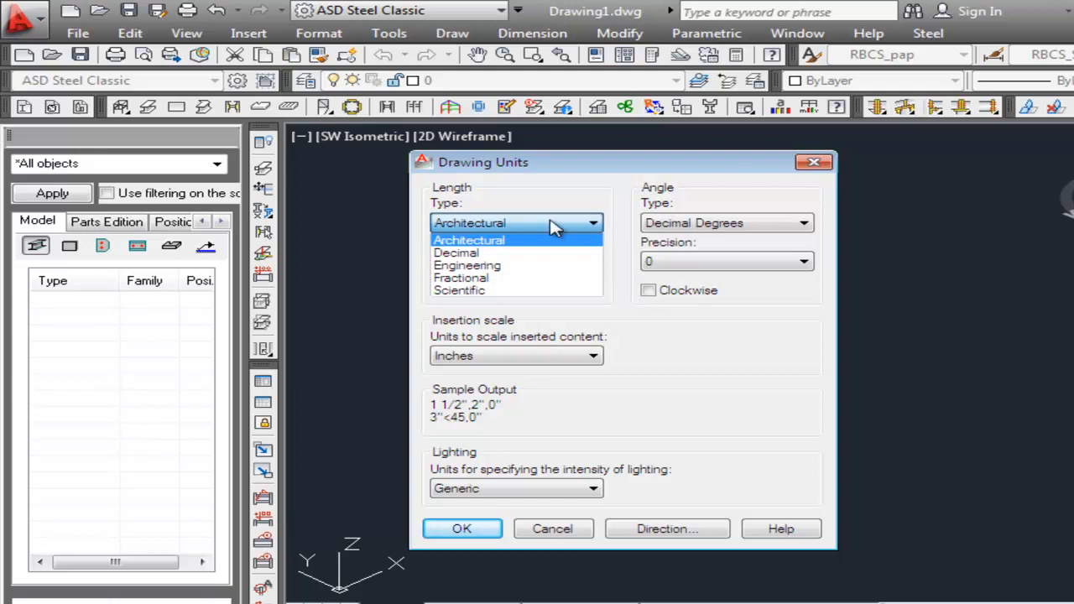
{"action": "left_click", "coordinate": [467, 255]}
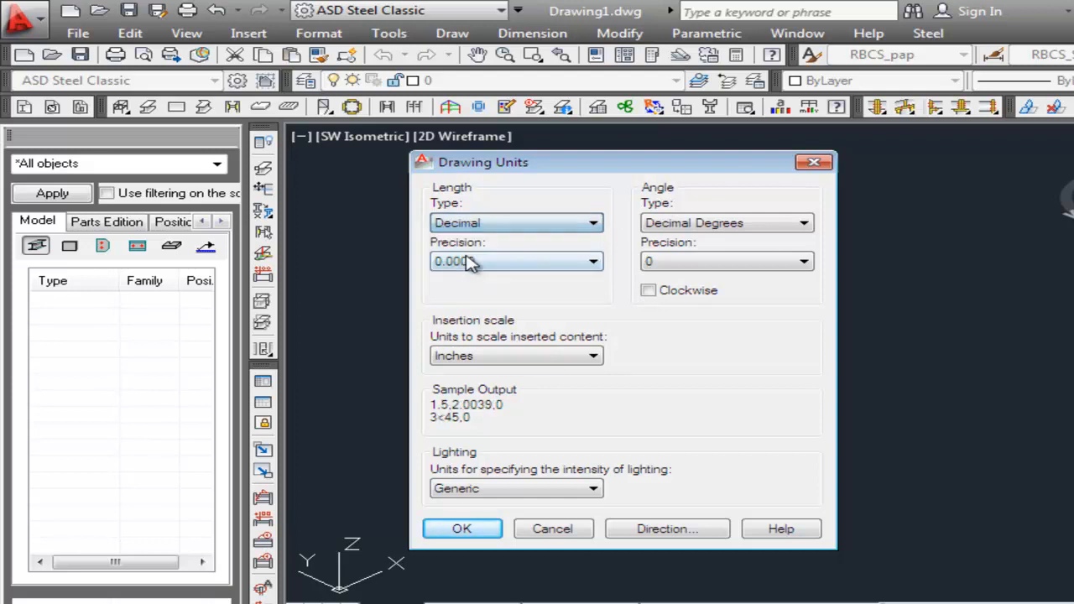
{"action": "left_click", "coordinate": [591, 264]}
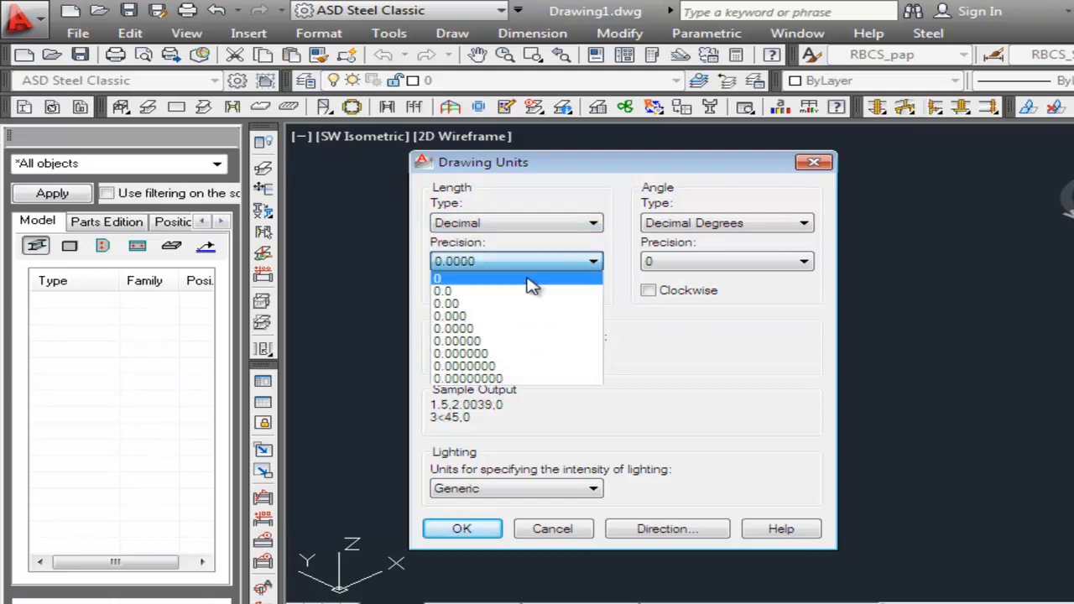
{"action": "left_click", "coordinate": [467, 306]}
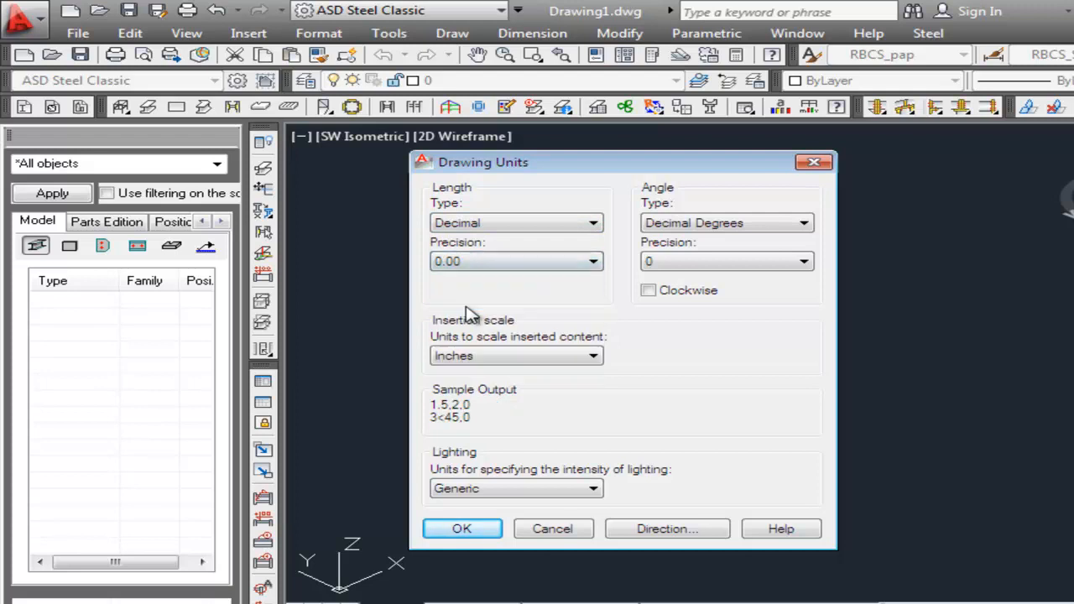
{"action": "left_click", "coordinate": [535, 368]}
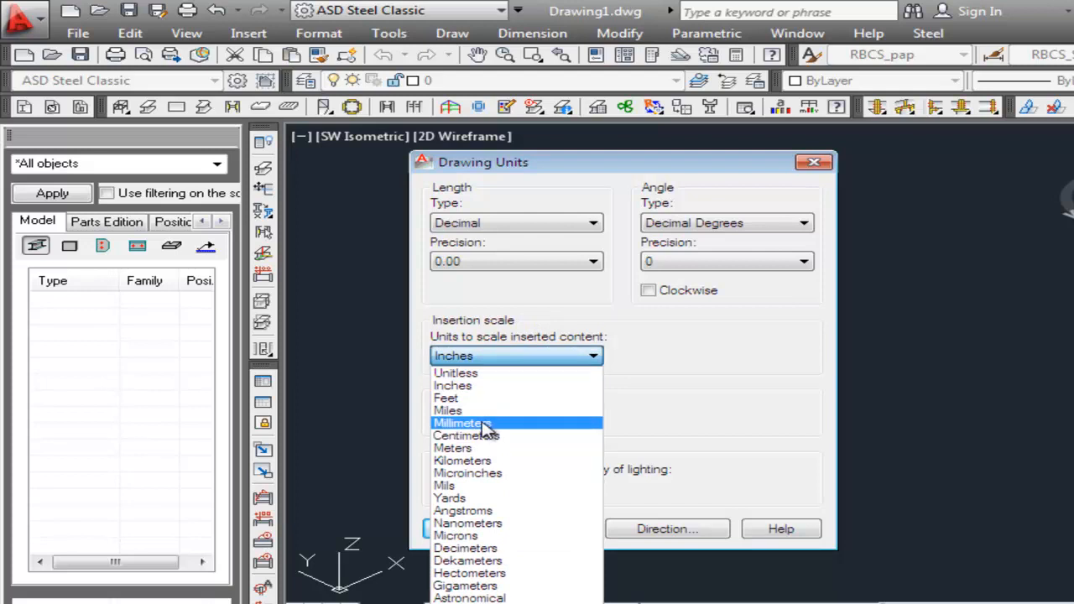
{"action": "left_click", "coordinate": [487, 426]}
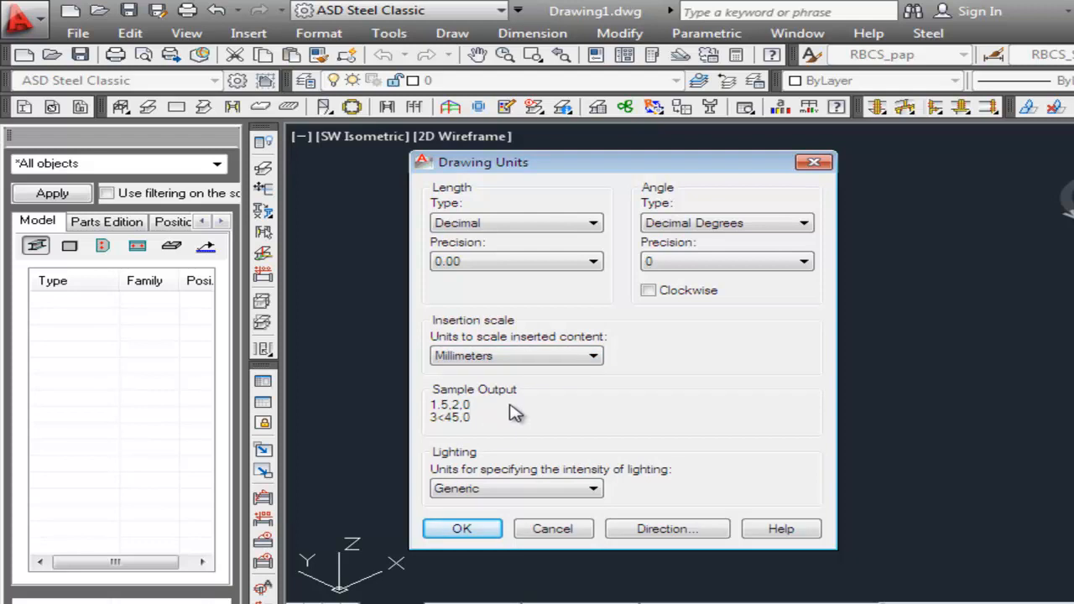
{"action": "left_click", "coordinate": [585, 357]}
{"action": "left_click", "coordinate": [585, 357]}
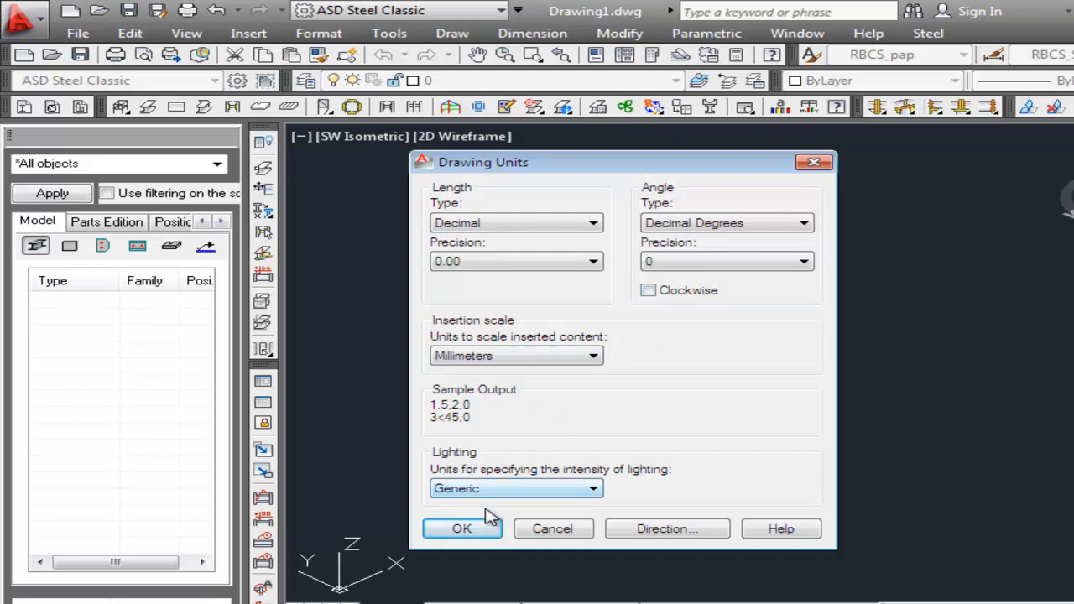
{"action": "left_click", "coordinate": [472, 533]}
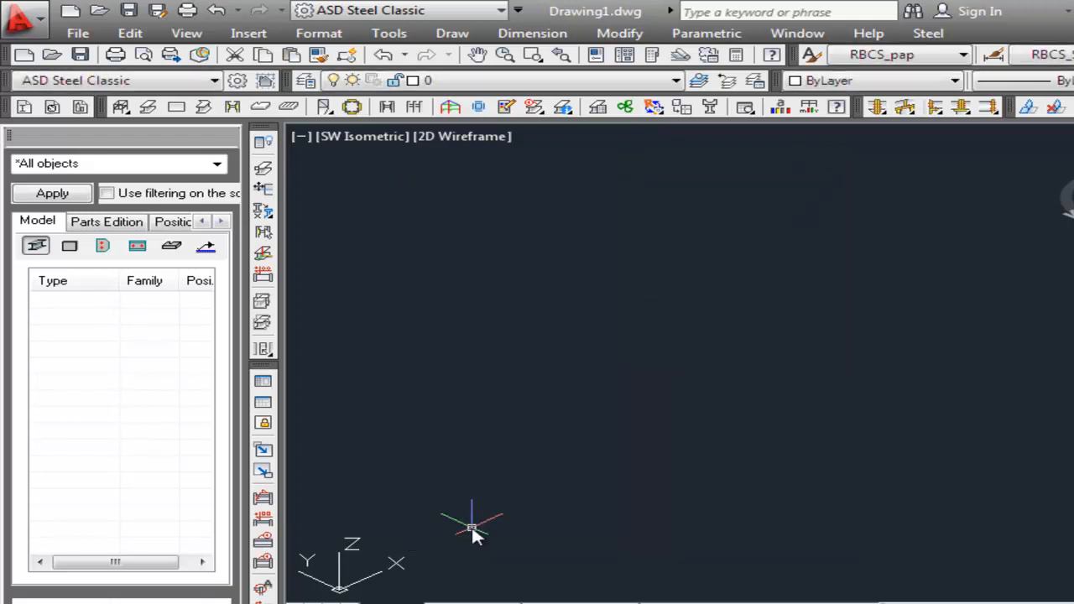
{"action": "left_click", "coordinate": [323, 35]}
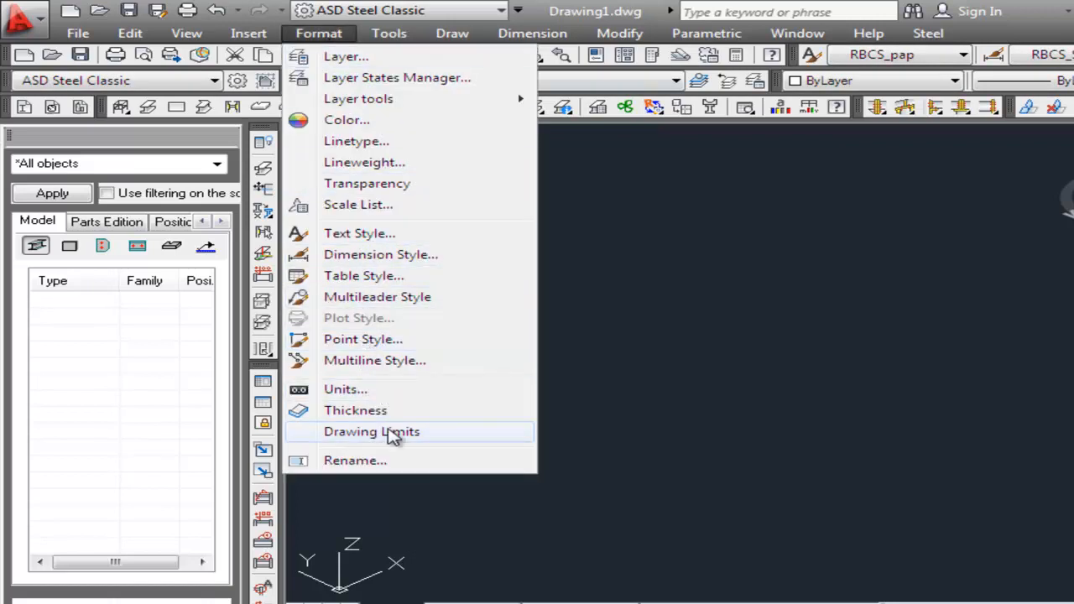
{"action": "left_click", "coordinate": [390, 431]}
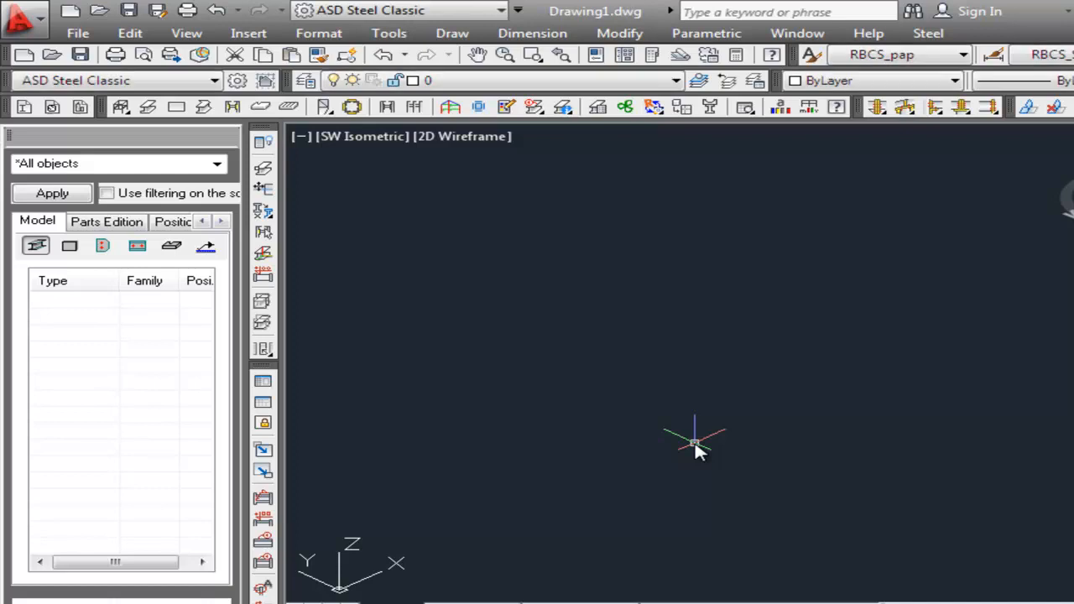
Start saving a copy of the drawing with AutoCAD Drawing Template (*.dwt) as the file type.
{"action": "left_click", "coordinate": [78, 33]}
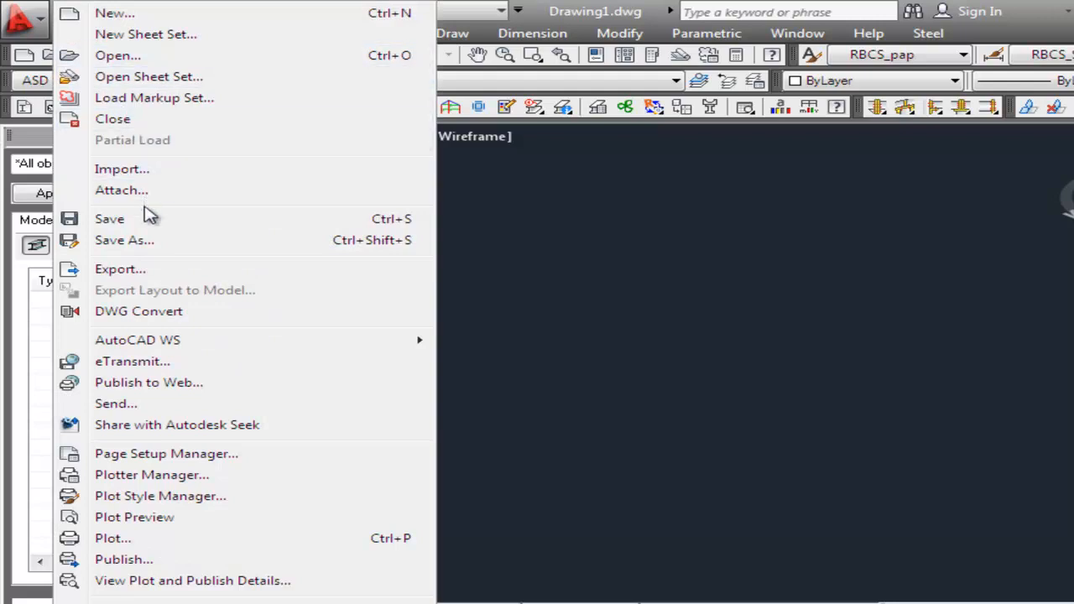
{"action": "left_click", "coordinate": [181, 243]}
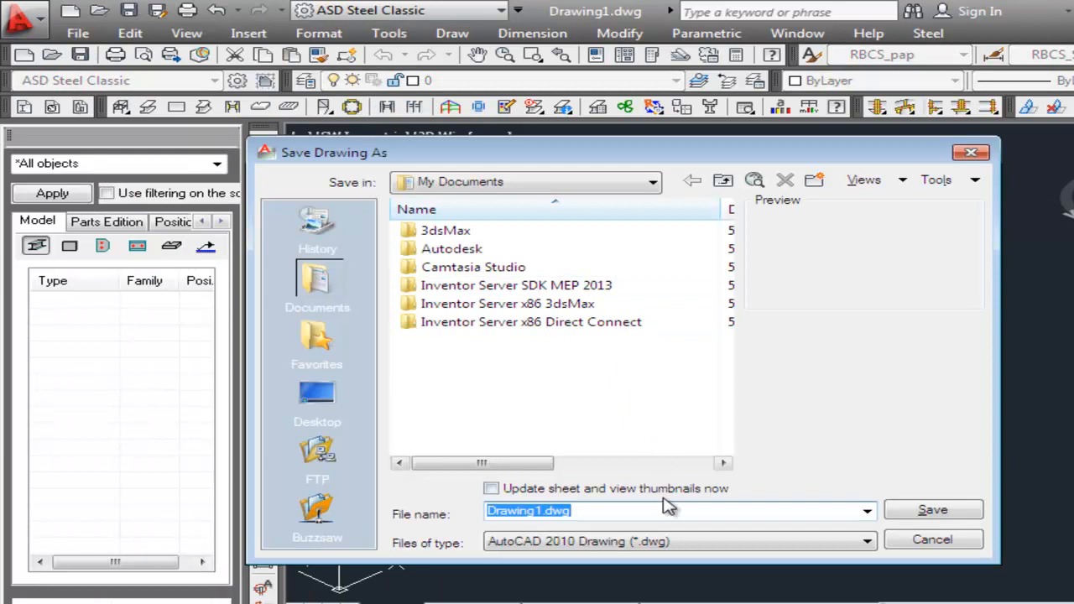
{"action": "left_click", "coordinate": [671, 543]}
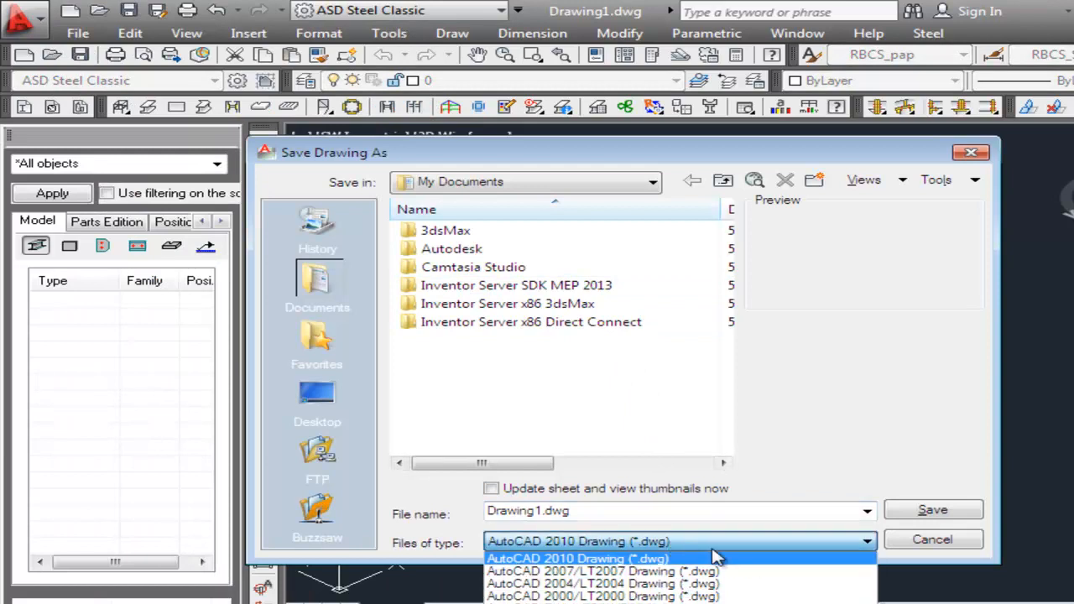
{"action": "key", "text": "Return"}
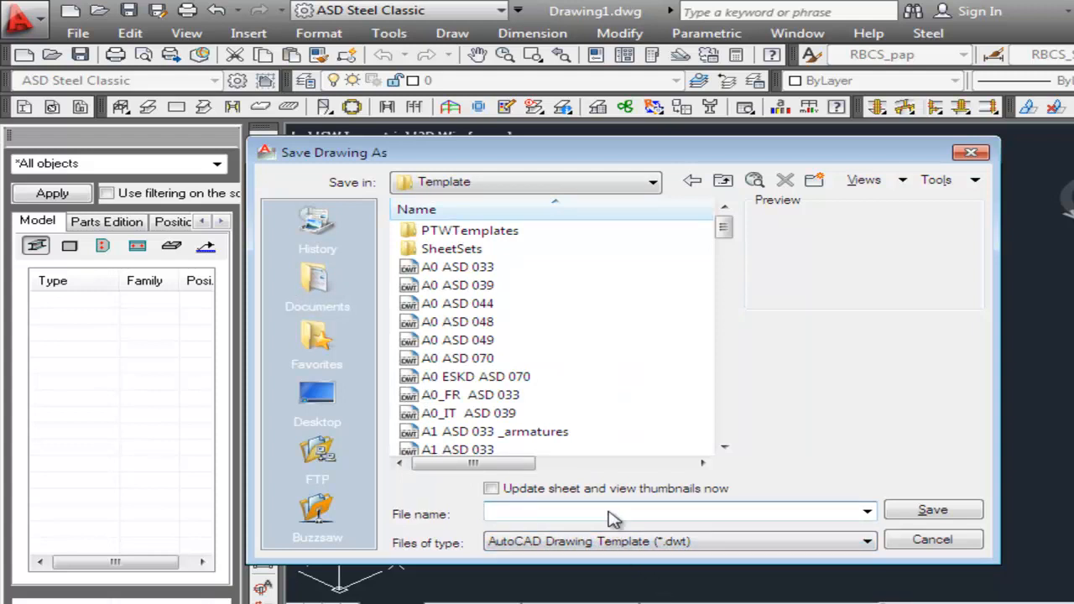
Choose the MATERI CAD folder on Local Disk (D:) as the save location for the template.
{"action": "left_click", "coordinate": [577, 188]}
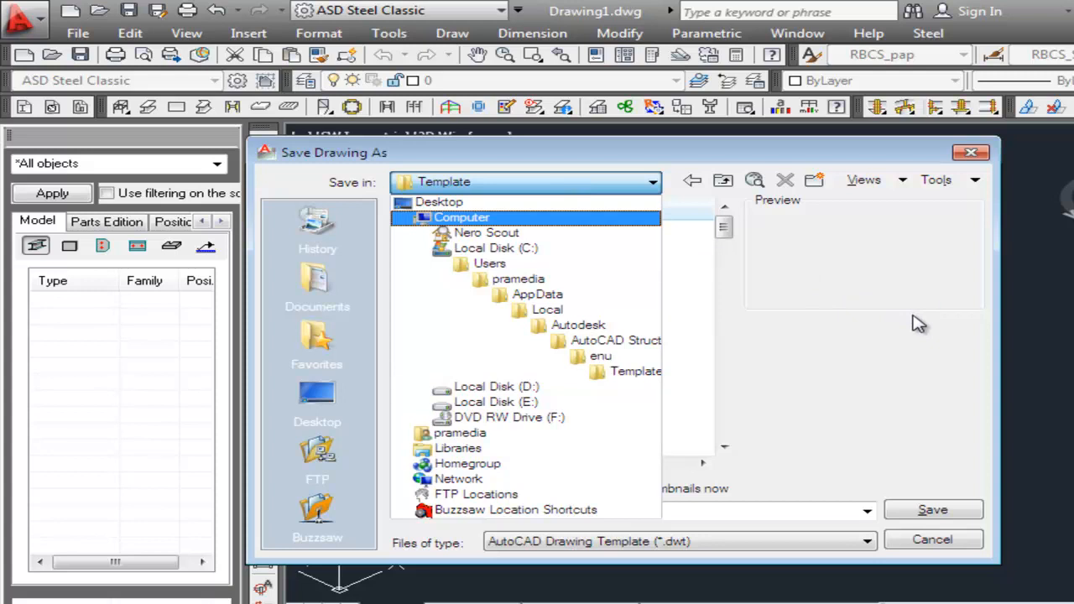
{"action": "left_click", "coordinate": [526, 390]}
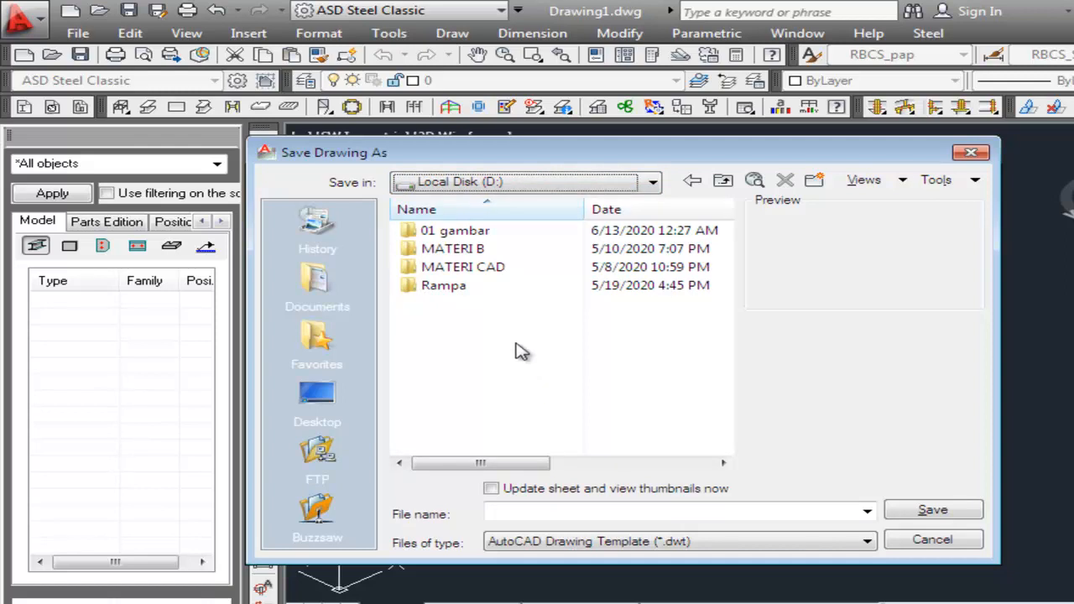
{"action": "double_click", "coordinate": [499, 267]}
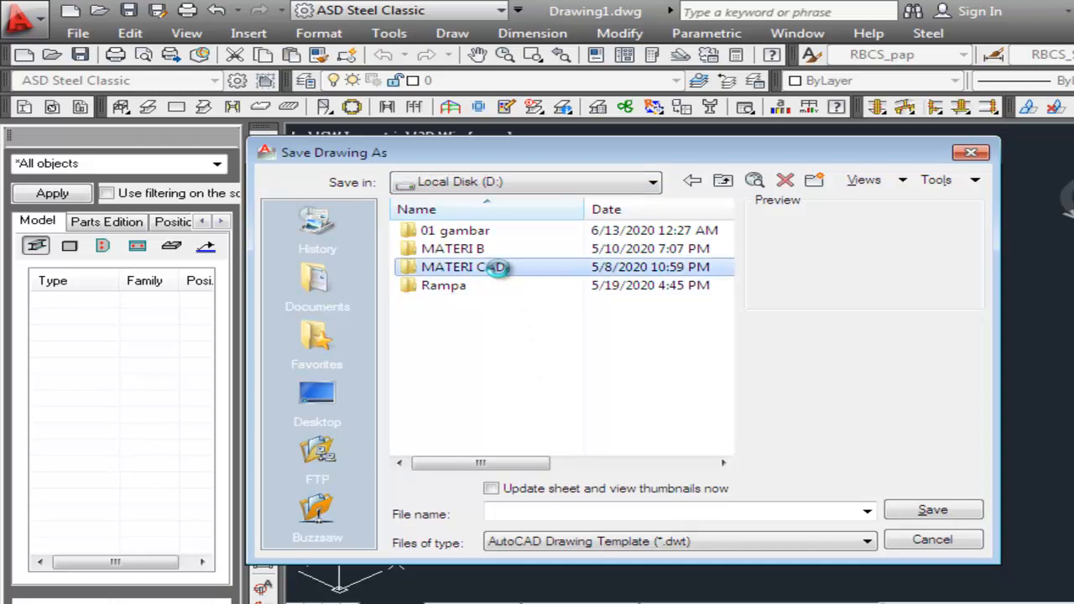
Name the template BAJA, save it, and accept the template options.
{"action": "left_click", "coordinate": [599, 514]}
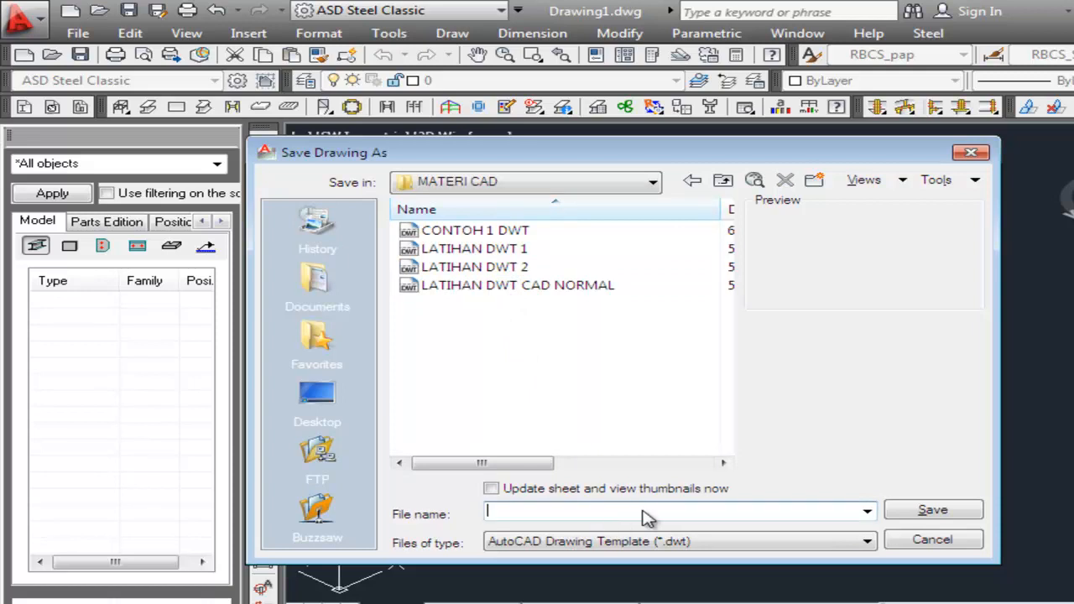
{"action": "type", "text": "AU"}
{"action": "key", "text": "BackSpace"}
{"action": "key", "text": "BackSpace"}
{"action": "type", "text": "DW"}
{"action": "key", "text": "BackSpace"}
{"action": "key", "text": "BackSpace"}
{"action": "type", "text": "BAJA"}
{"action": "left_click", "coordinate": [928, 511]}
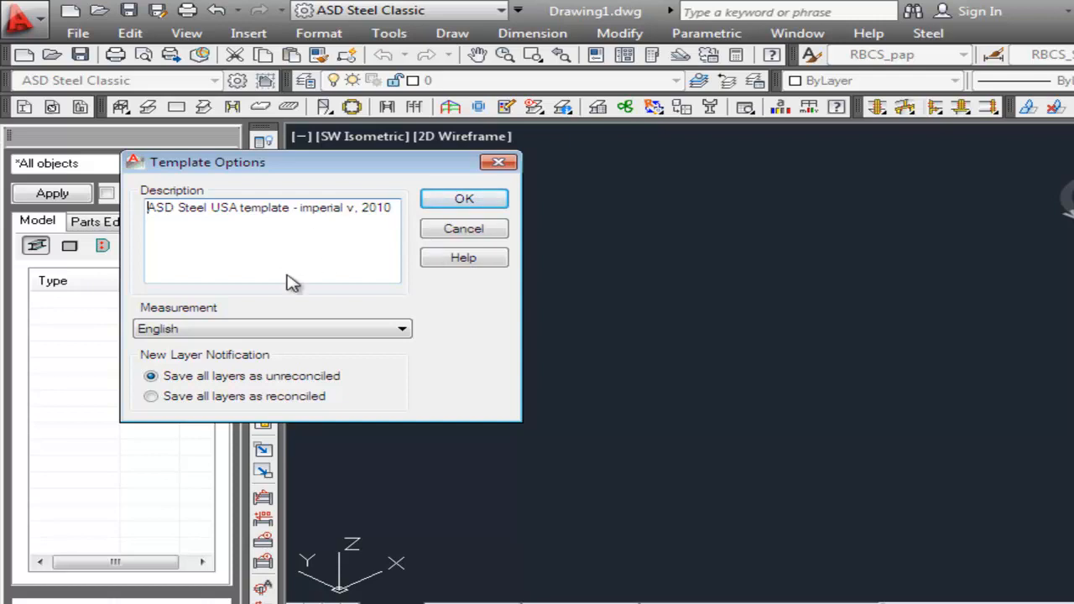
{"action": "left_click", "coordinate": [493, 204]}
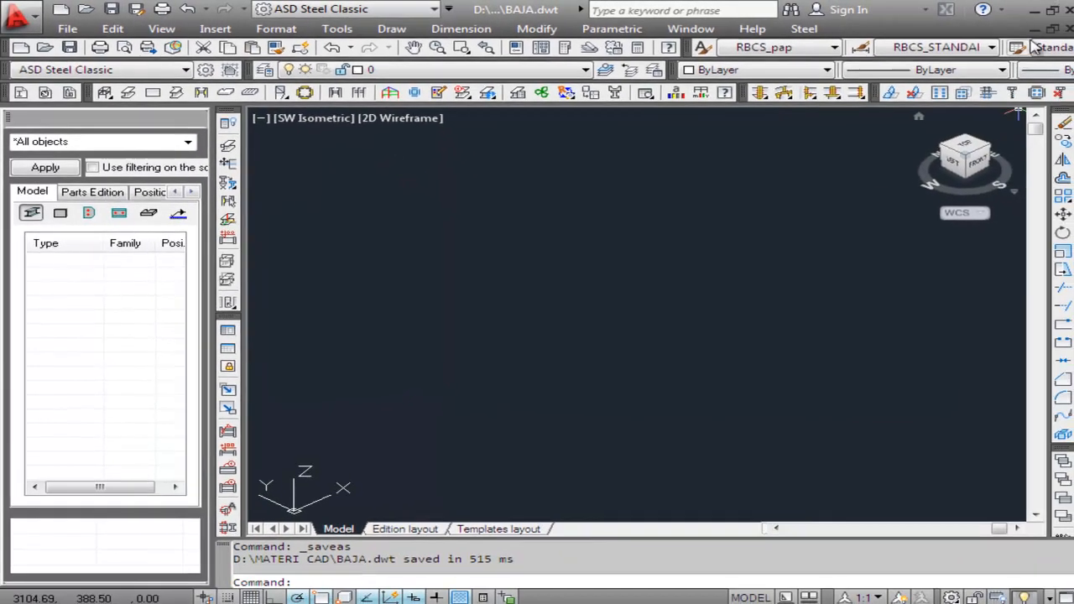
Close the program and launch AutoCAD Structural Detailing 2012 again.
{"action": "left_click", "coordinate": [1064, 10]}
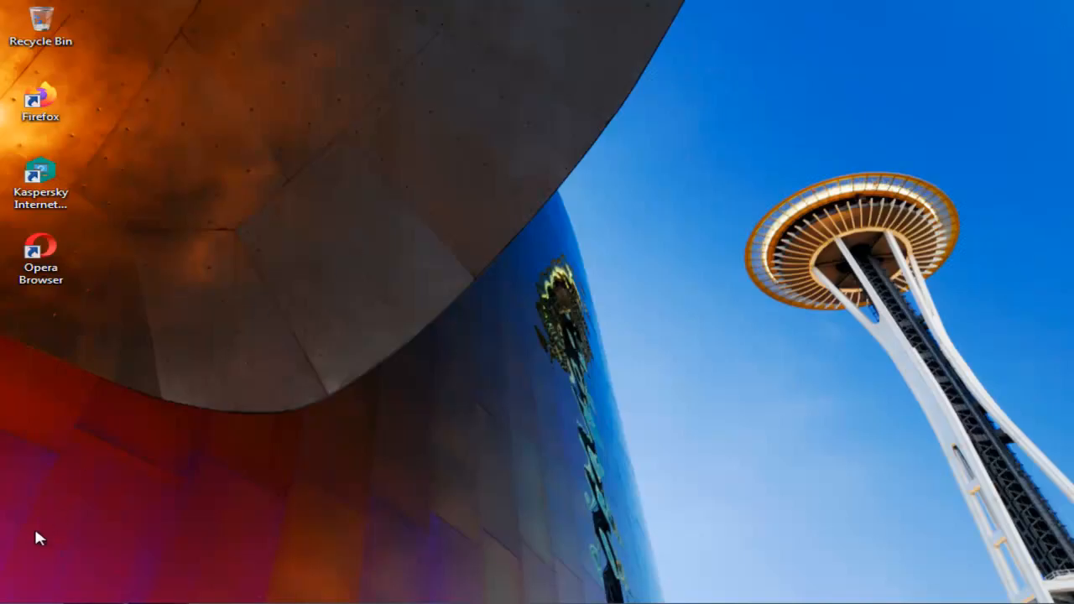
{"action": "key", "text": "super"}
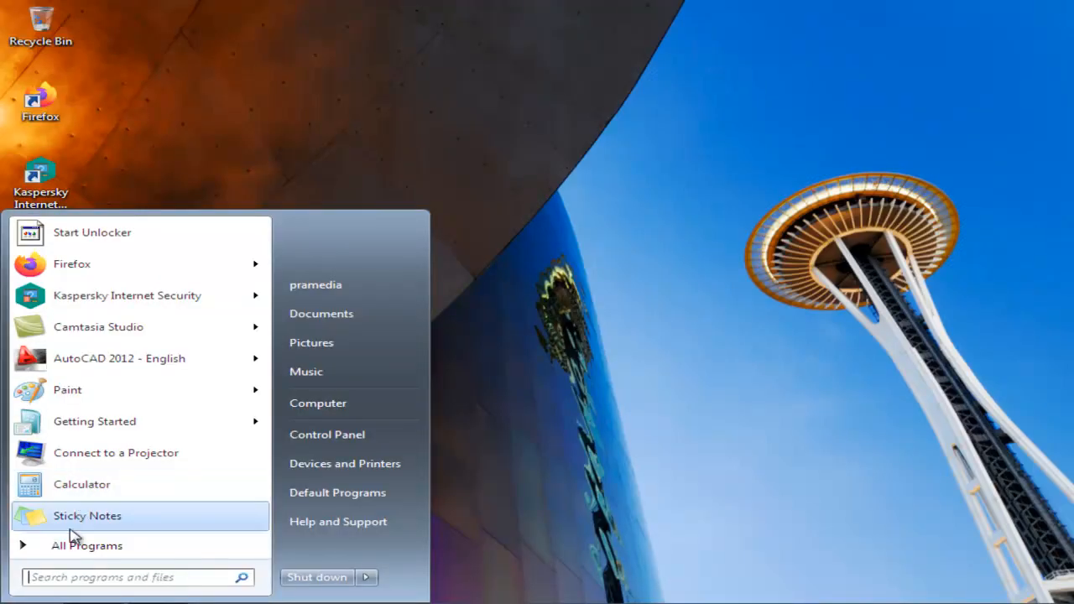
{"action": "left_click", "coordinate": [73, 547]}
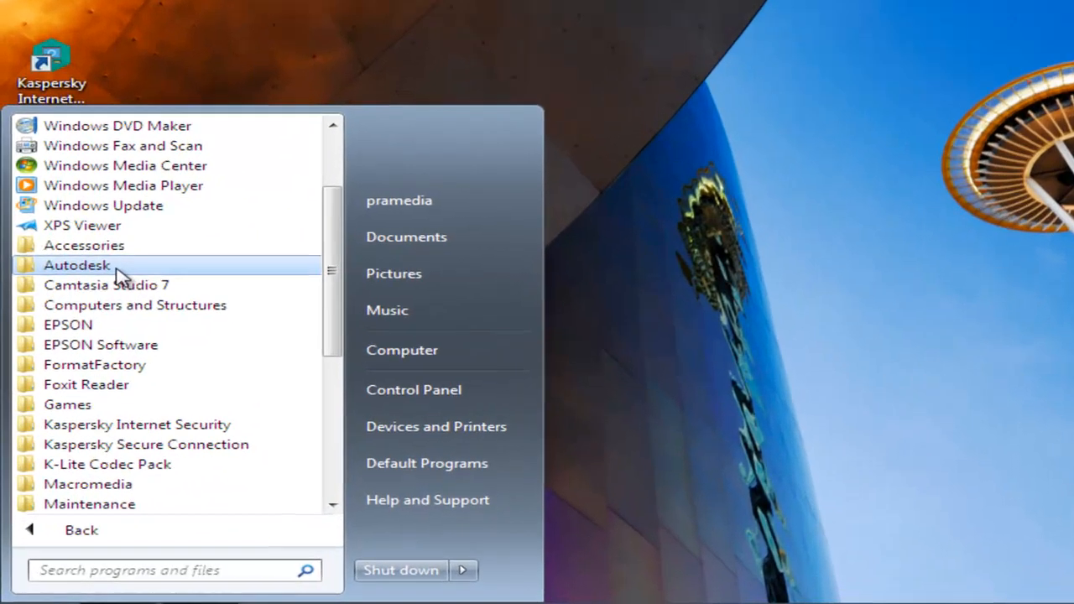
{"action": "left_click", "coordinate": [84, 329]}
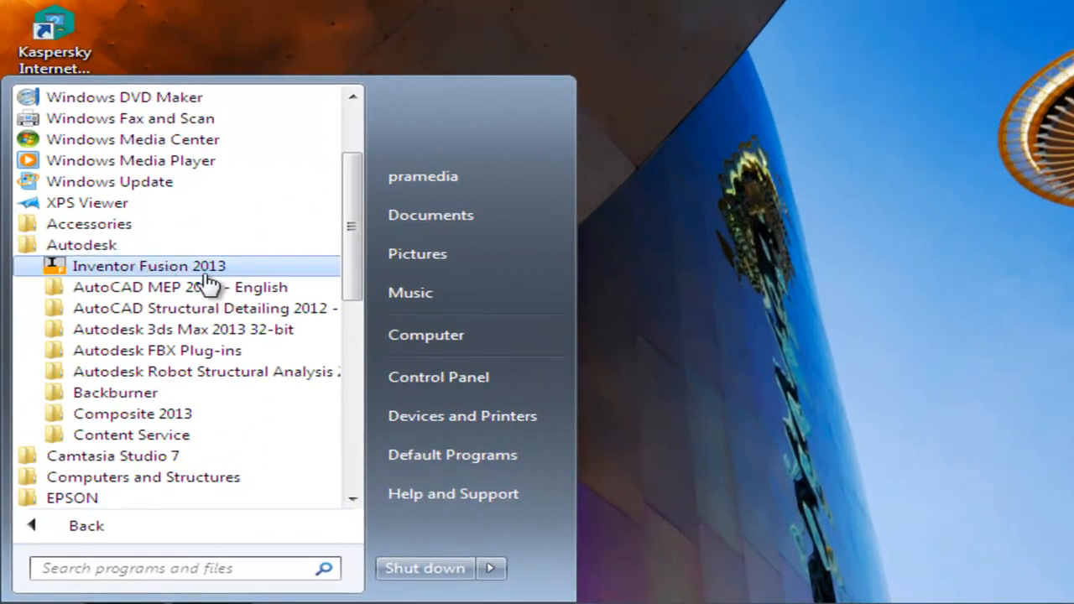
{"action": "left_click", "coordinate": [220, 311]}
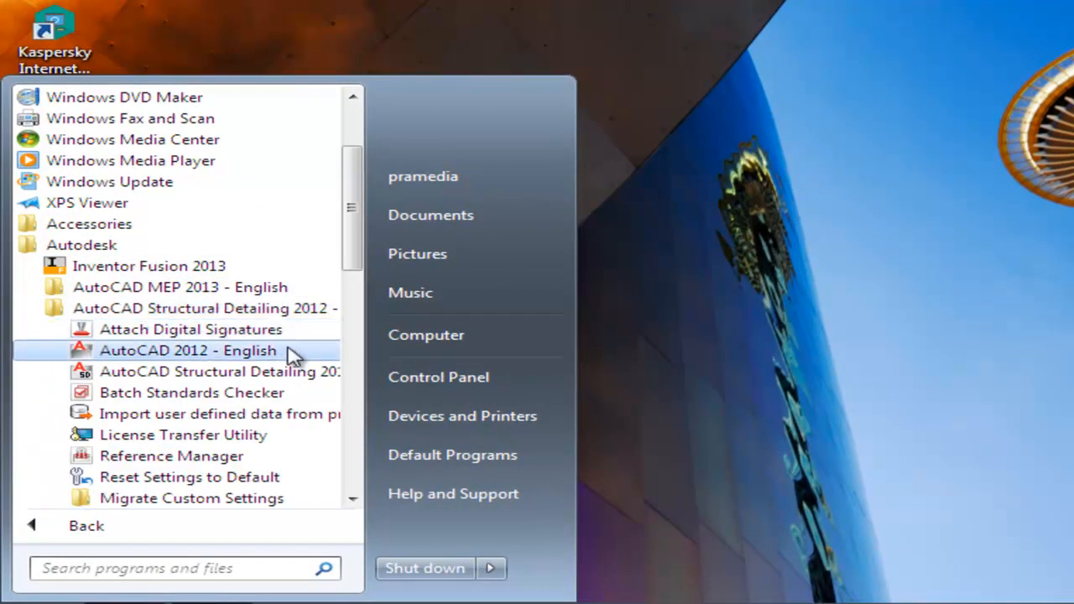
{"action": "left_click", "coordinate": [282, 380]}
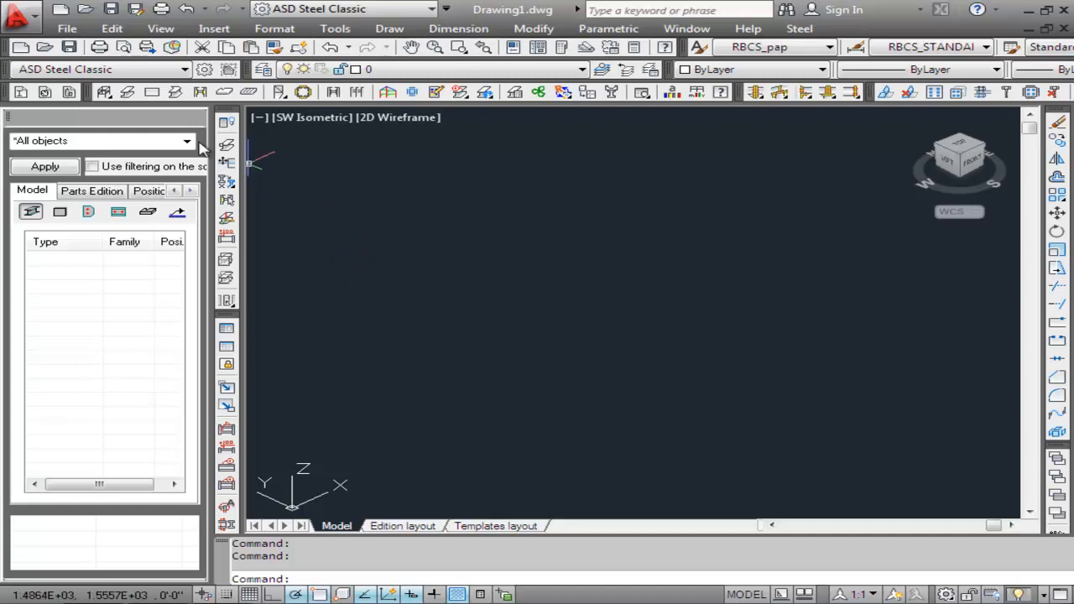
Create a new drawing from the BAJA template in the MATERI CAD folder on Local Disk (D:).
{"action": "left_click", "coordinate": [72, 30]}
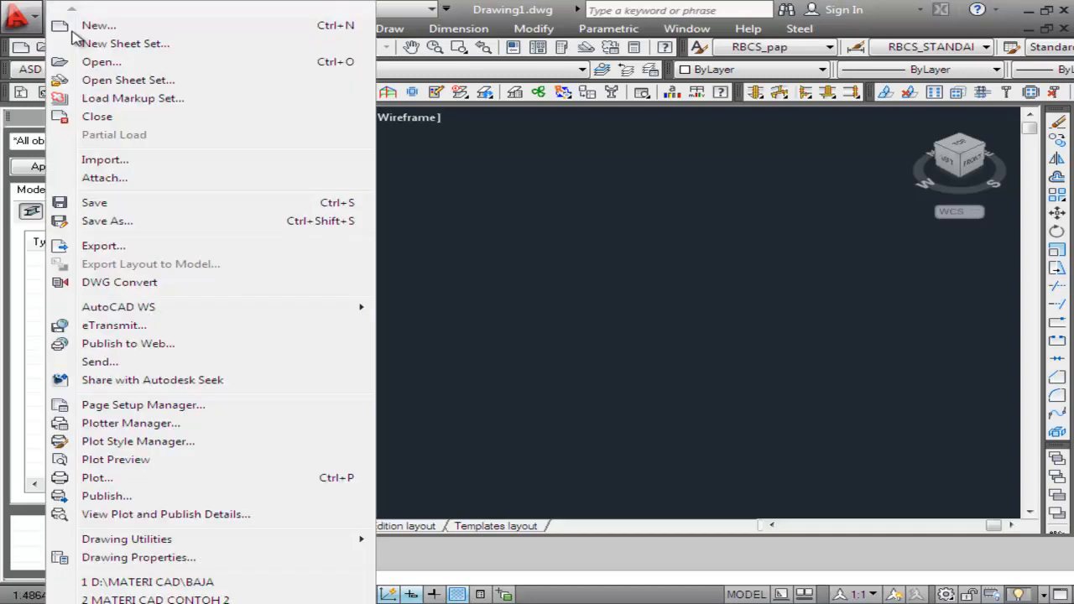
{"action": "left_click", "coordinate": [92, 25]}
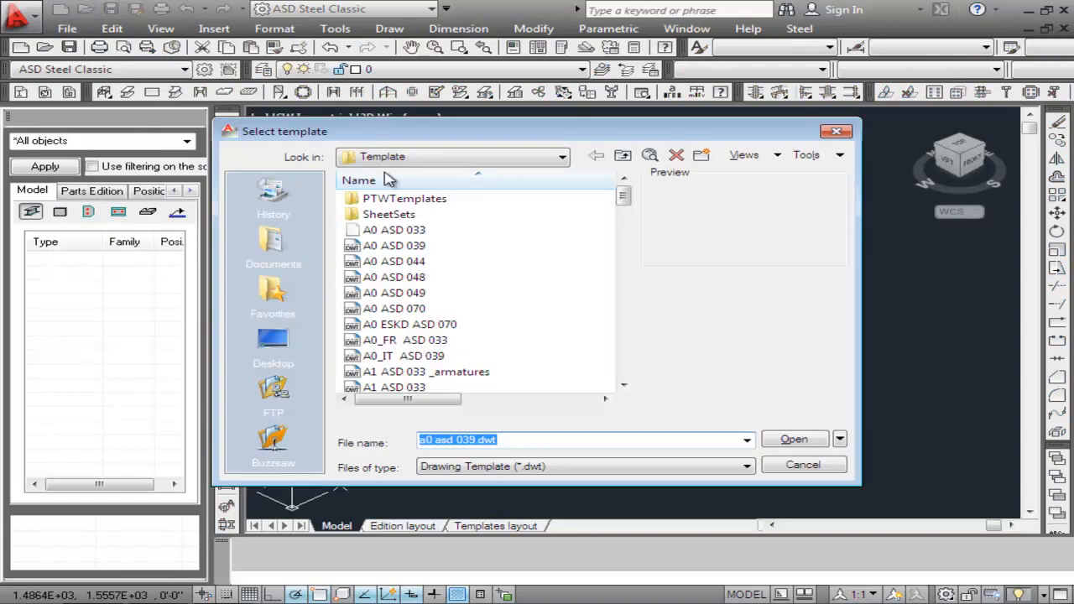
{"action": "left_click", "coordinate": [492, 161]}
{"action": "left_click", "coordinate": [455, 335]}
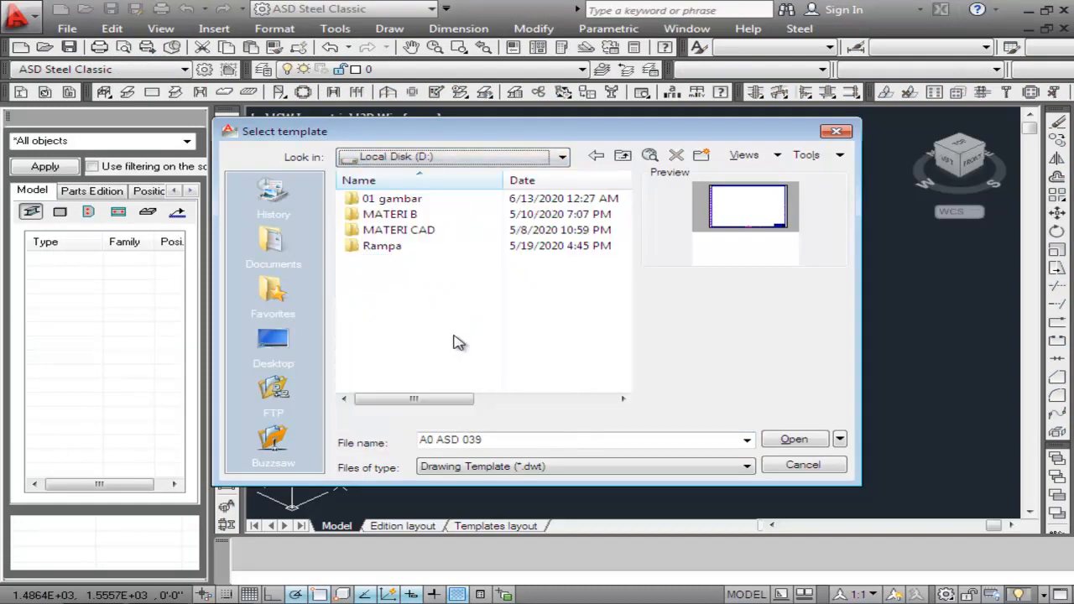
{"action": "double_click", "coordinate": [412, 230]}
{"action": "left_click", "coordinate": [373, 199]}
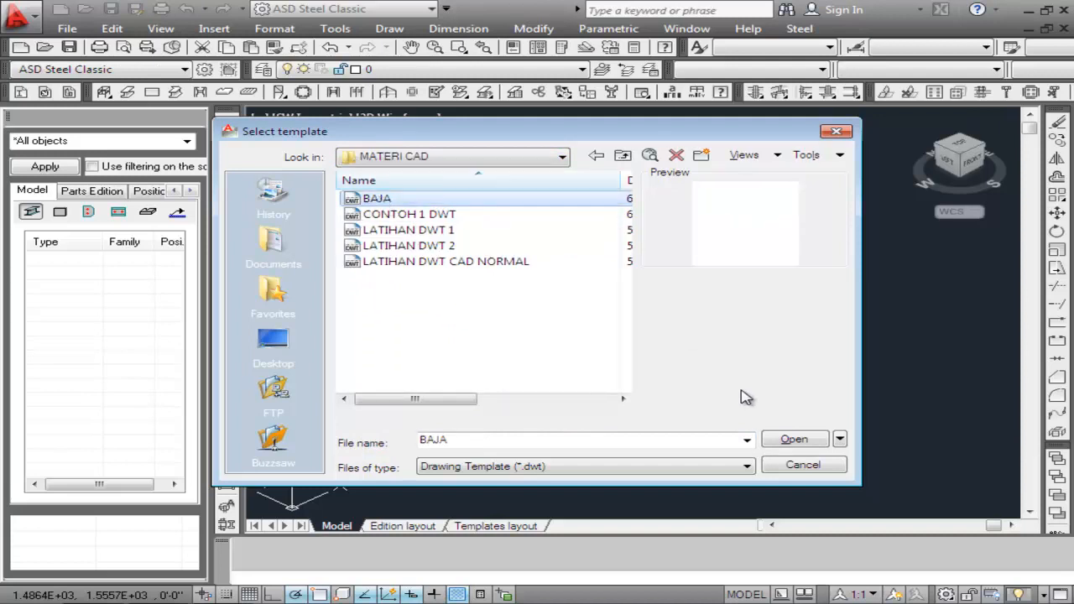
{"action": "left_click", "coordinate": [792, 439]}
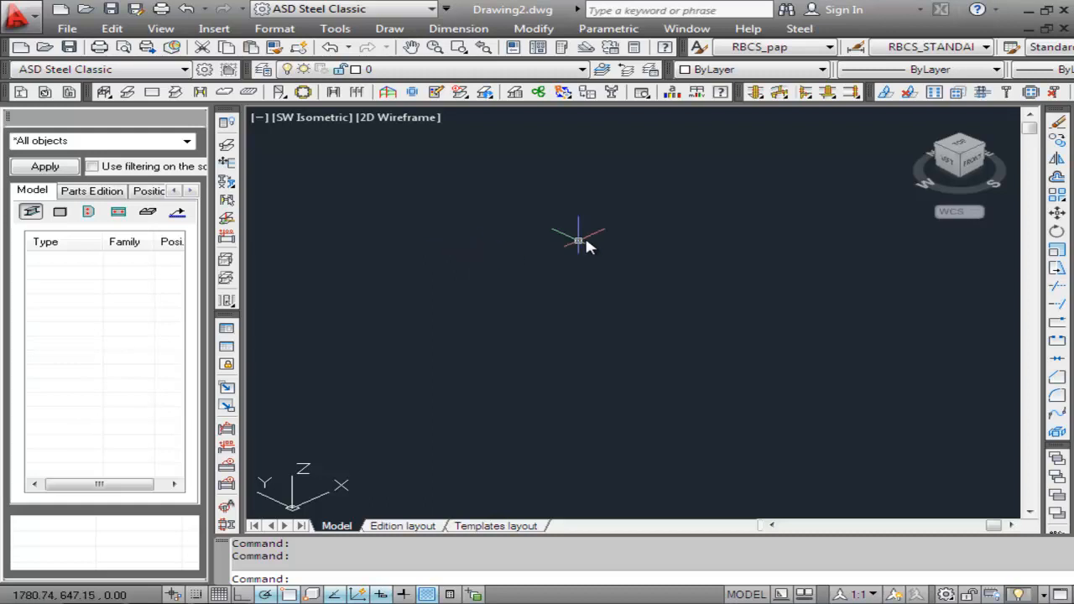
{"action": "left_click", "coordinate": [800, 30]}
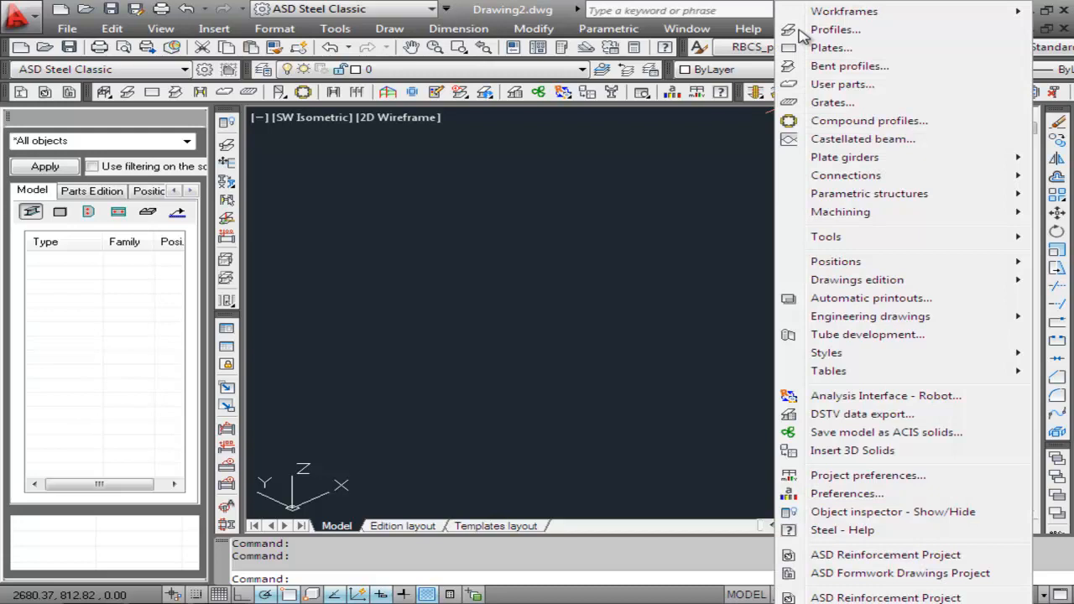
{"action": "mouse_move", "coordinate": [826, 323]}
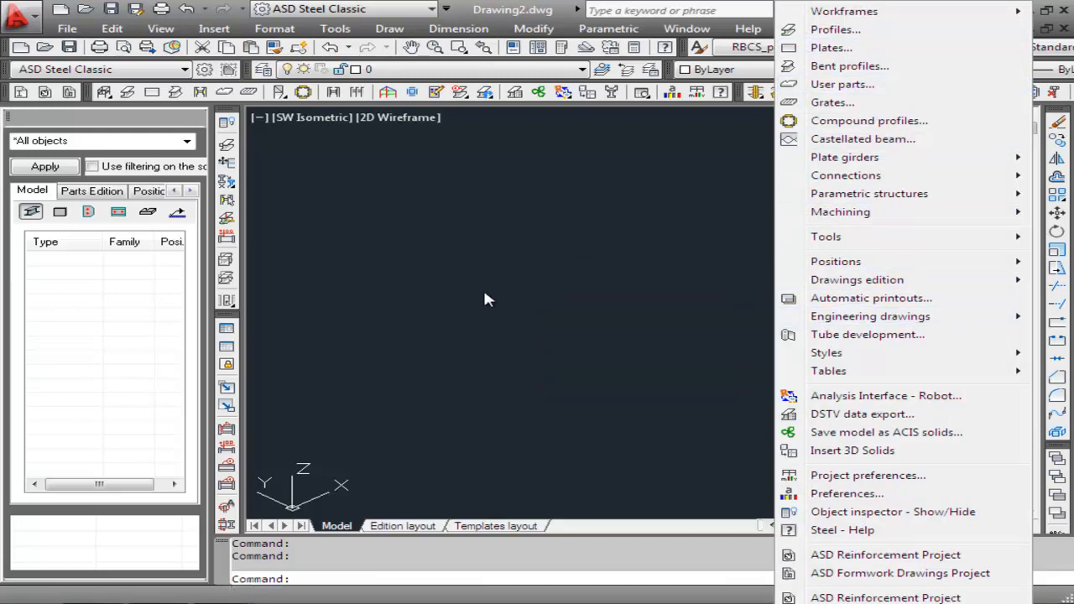
{"action": "left_click", "coordinate": [459, 287]}
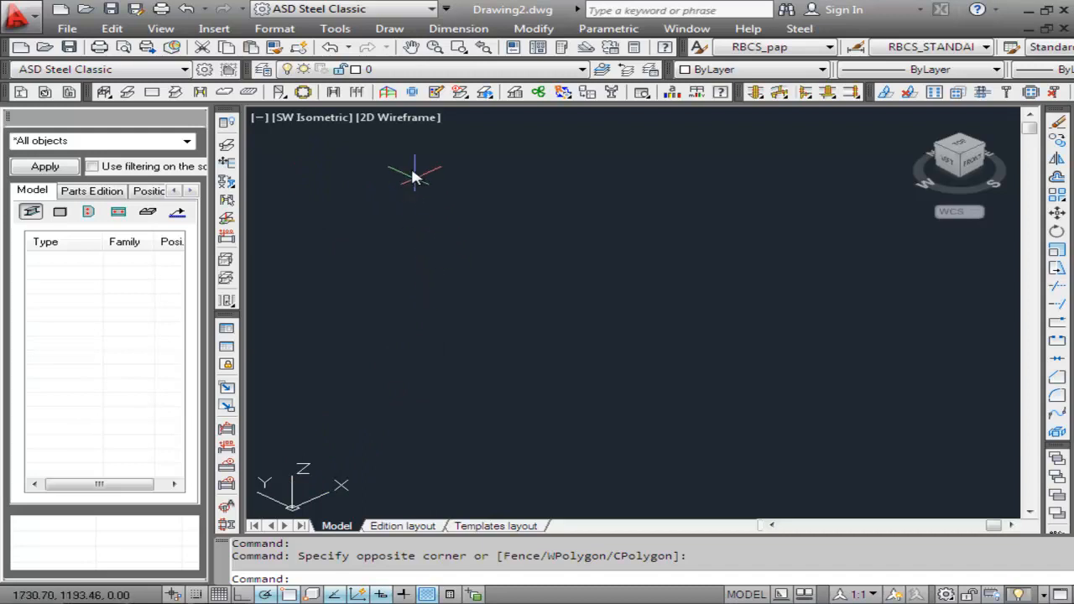
Draw a solid box with a base of about 1201 by 645 mm and pick its height freehand.
{"action": "left_click", "coordinate": [389, 29]}
{"action": "mouse_move", "coordinate": [474, 52]}
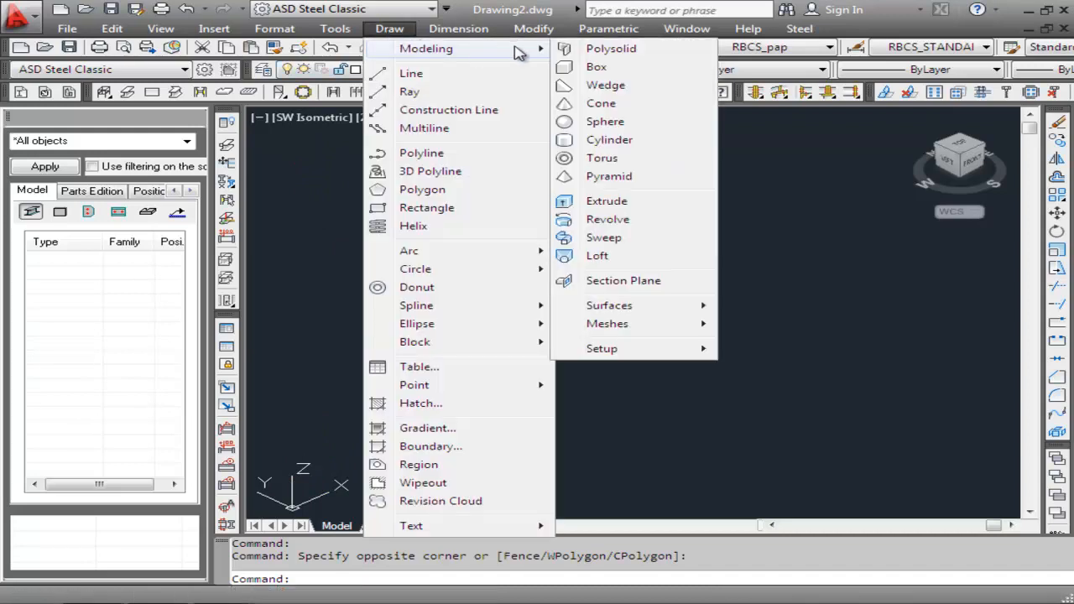
{"action": "left_click", "coordinate": [594, 68]}
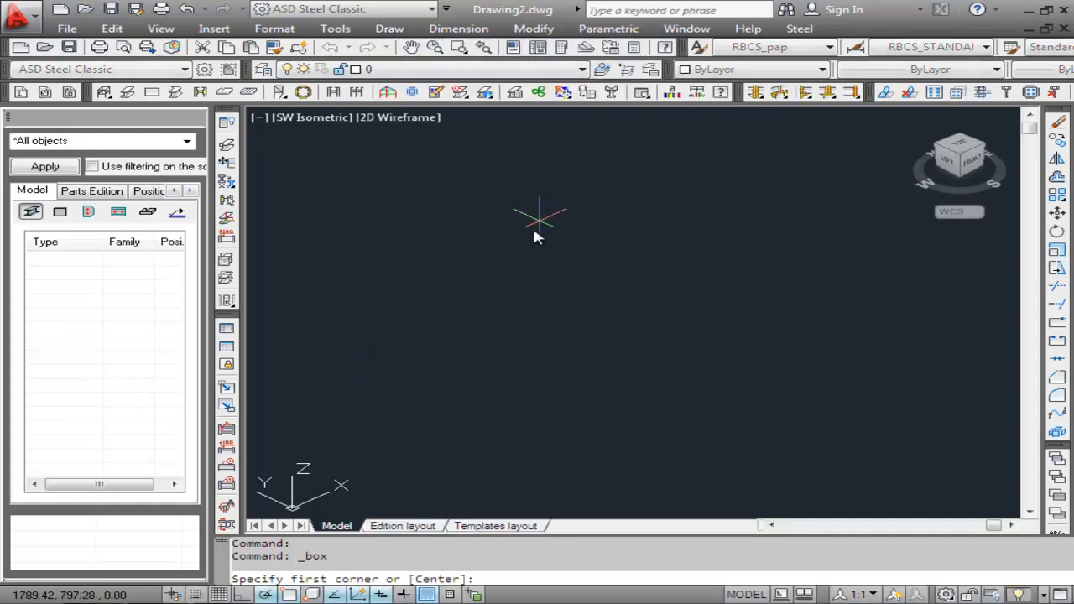
{"action": "left_click", "coordinate": [367, 447]}
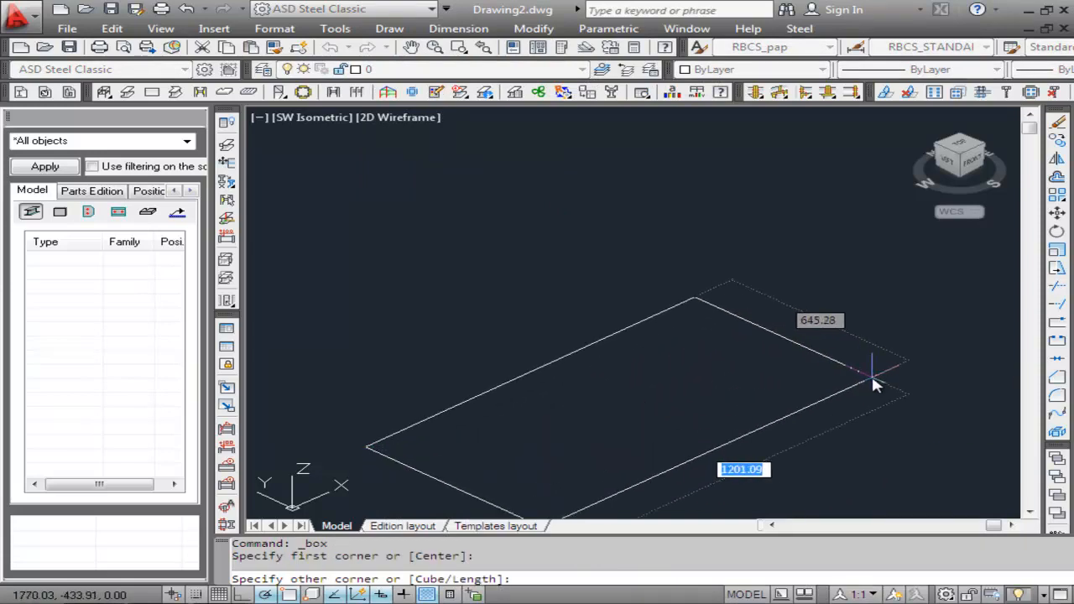
{"action": "left_click", "coordinate": [873, 376]}
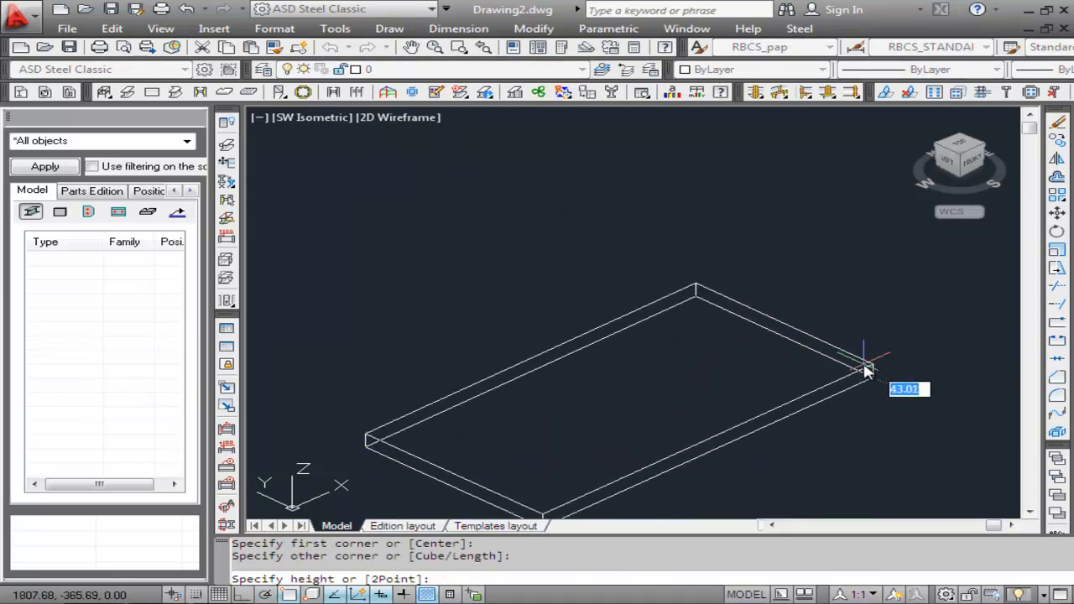
{"action": "left_click", "coordinate": [835, 159]}
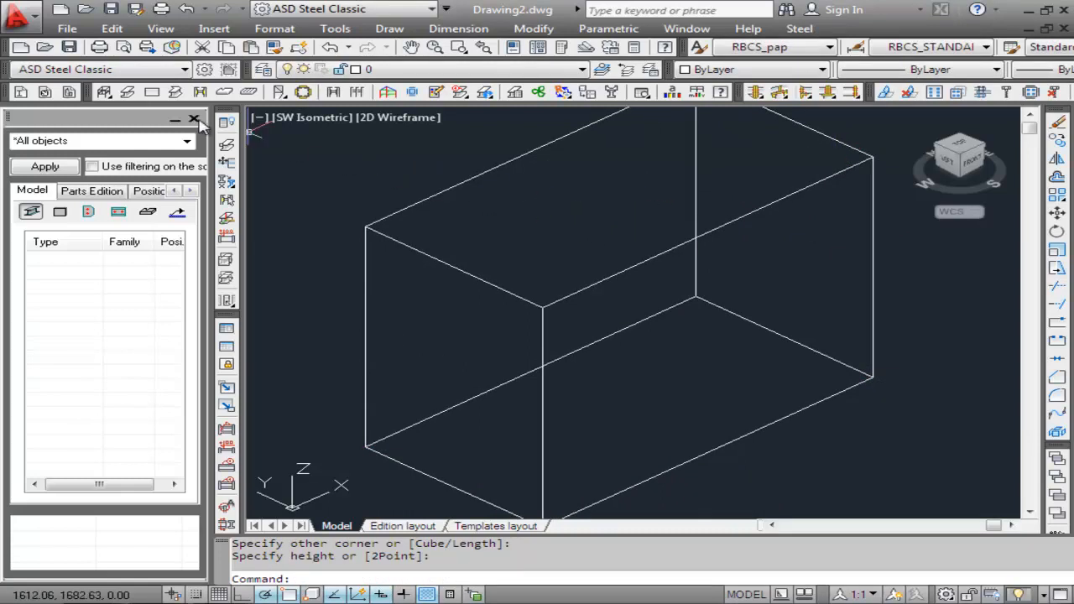
Close the Object Inspector and zoom to the drawing extents to fit the whole box.
{"action": "left_click", "coordinate": [193, 120]}
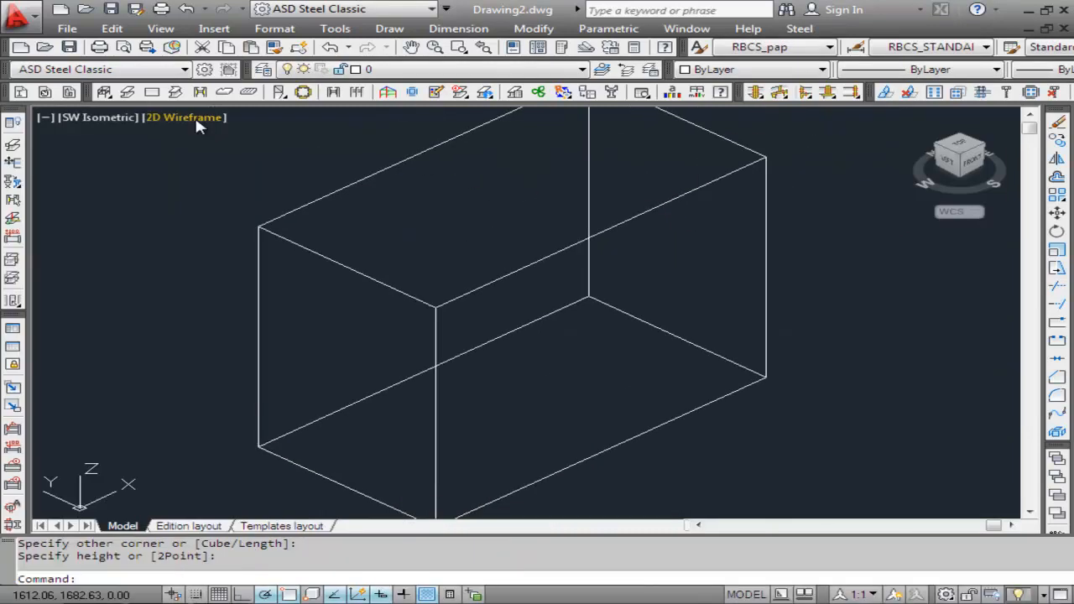
{"action": "left_click", "coordinate": [158, 28]}
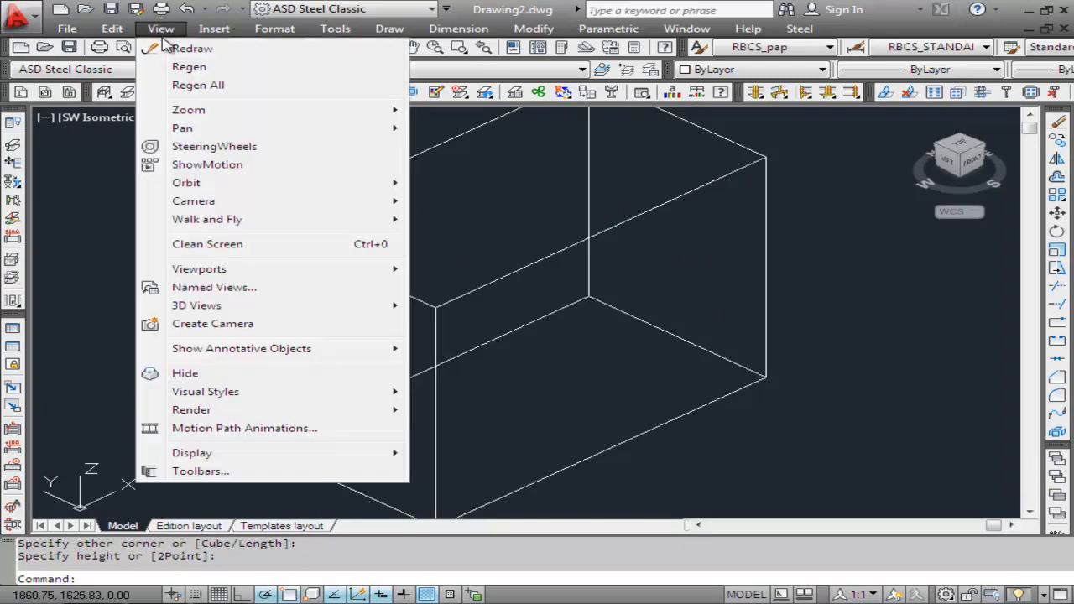
{"action": "mouse_move", "coordinate": [189, 110]}
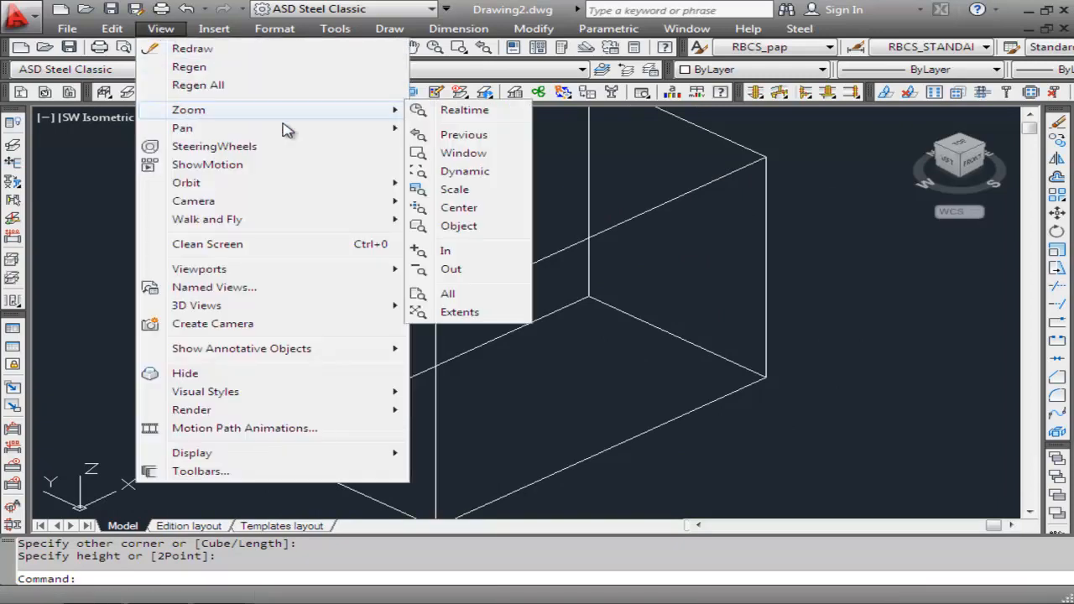
{"action": "left_click", "coordinate": [467, 314]}
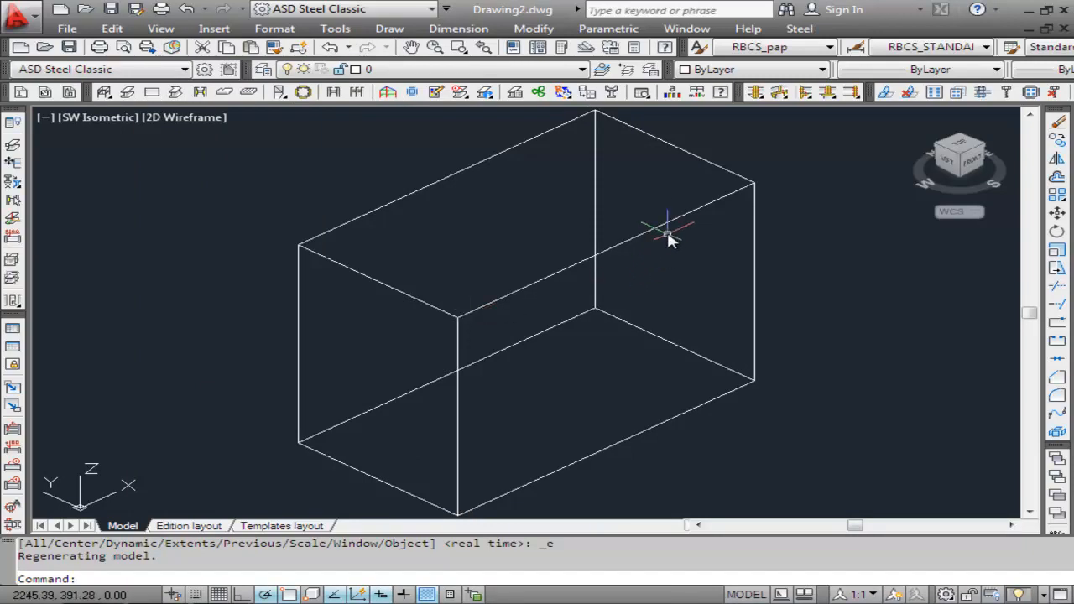
Preview the box in the Realistic visual style and return it to 2D Wireframe.
{"action": "left_click", "coordinate": [160, 28]}
{"action": "mouse_move", "coordinate": [343, 400]}
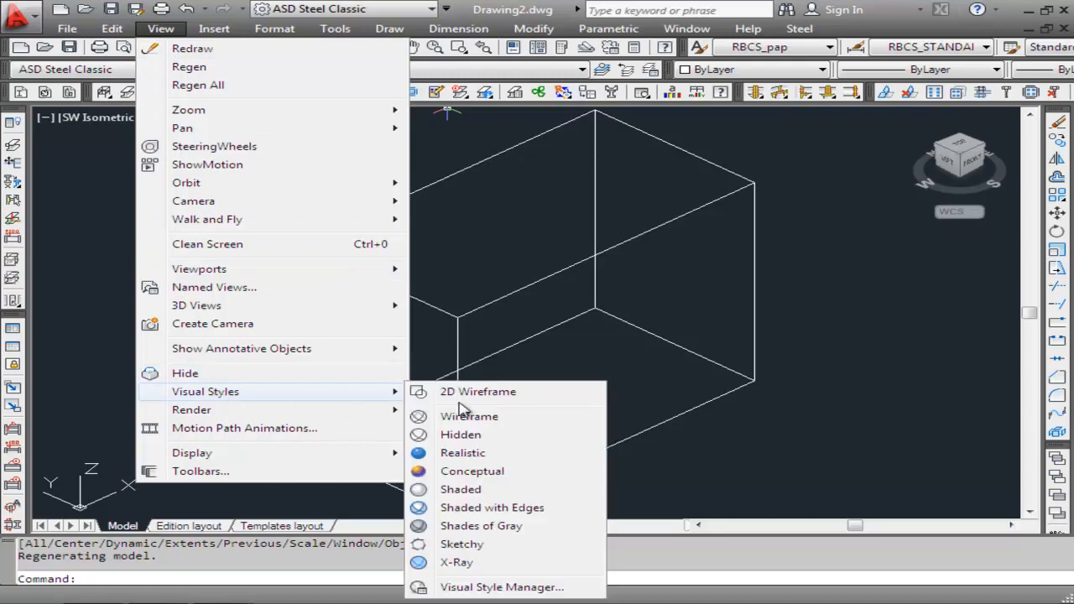
{"action": "left_click", "coordinate": [485, 454]}
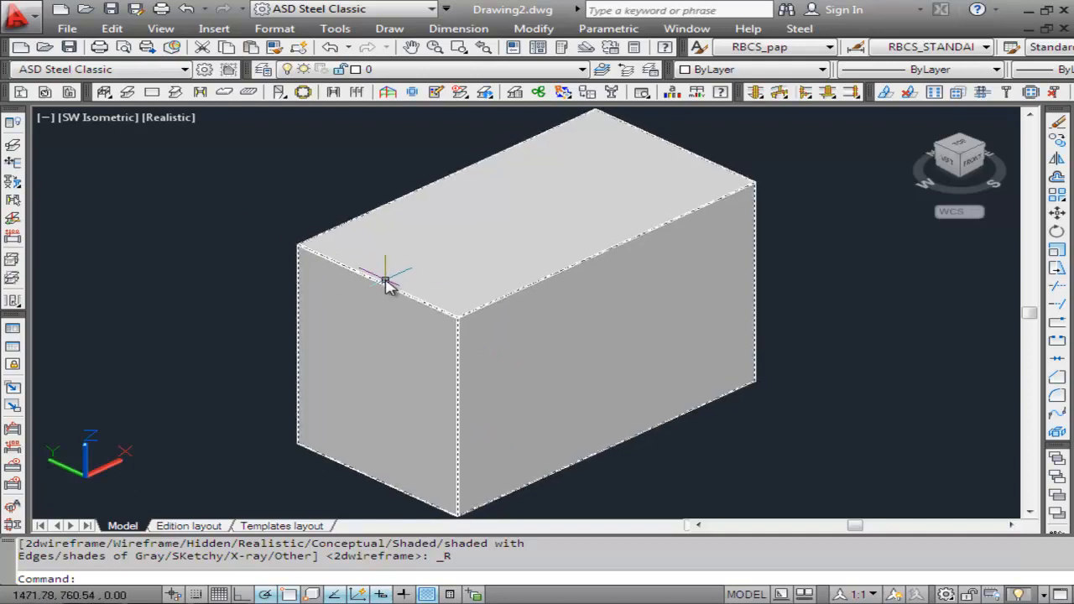
{"action": "left_click", "coordinate": [159, 30]}
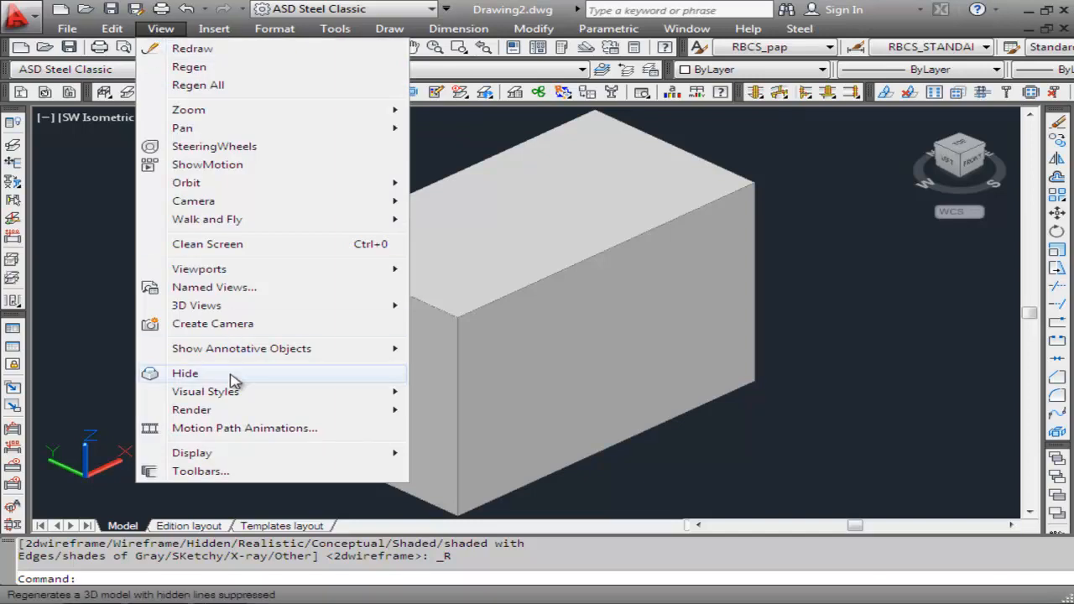
{"action": "mouse_move", "coordinate": [267, 395]}
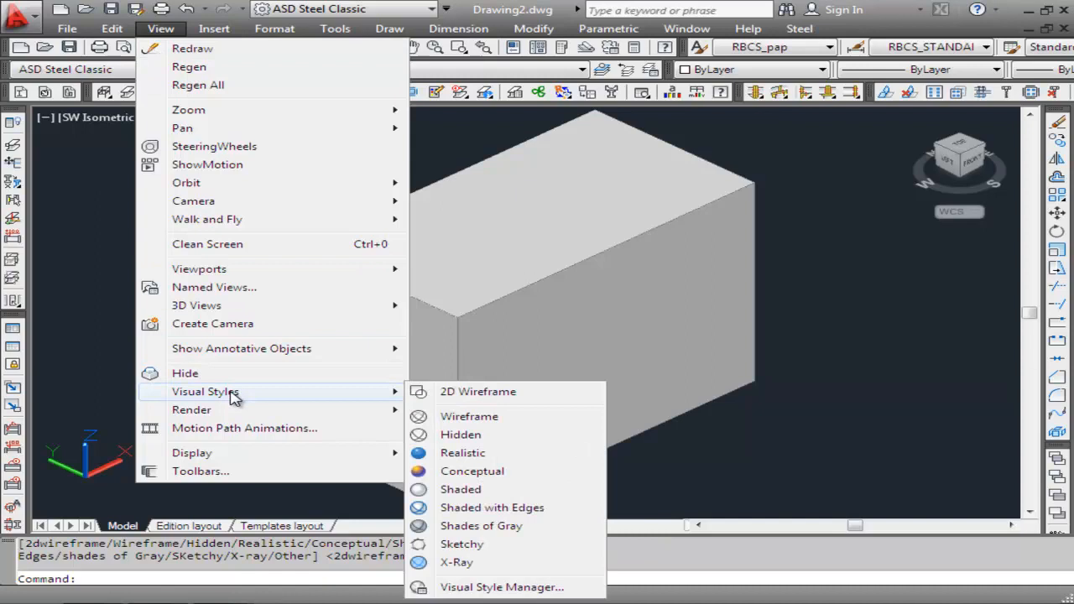
{"action": "left_click", "coordinate": [484, 401]}
Explode the solid box into its separate faces.
{"action": "left_click", "coordinate": [534, 30]}
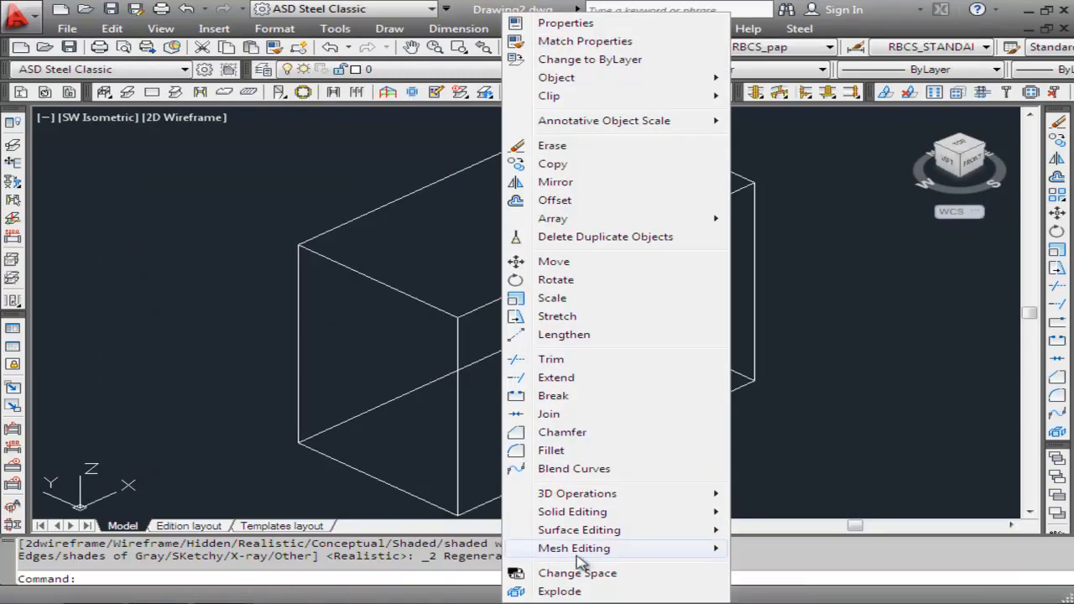
{"action": "left_click", "coordinate": [560, 592]}
{"action": "left_click", "coordinate": [654, 430]}
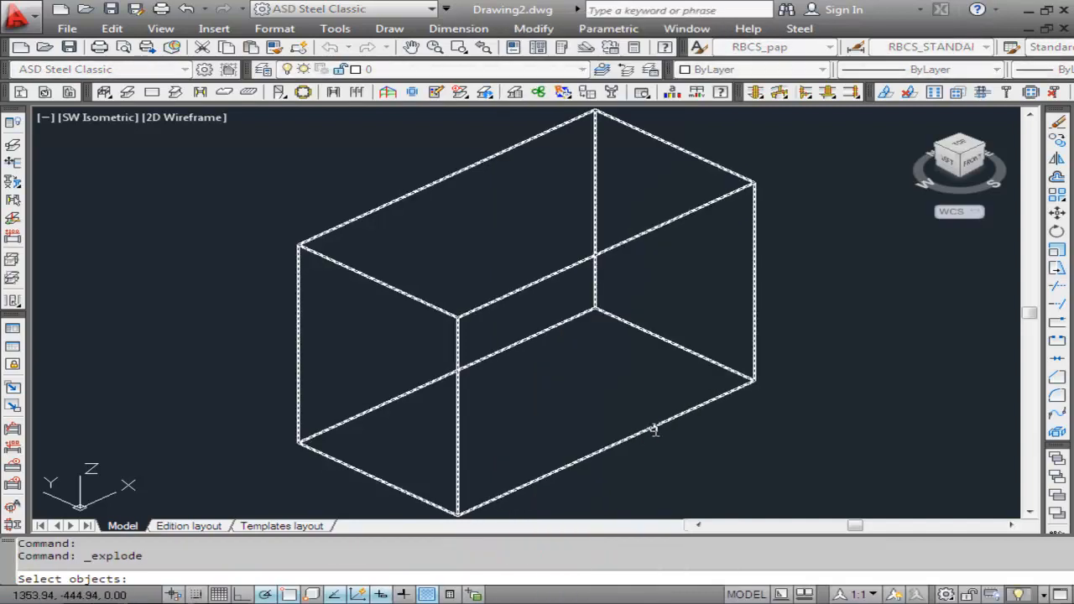
{"action": "left_click", "coordinate": [656, 429]}
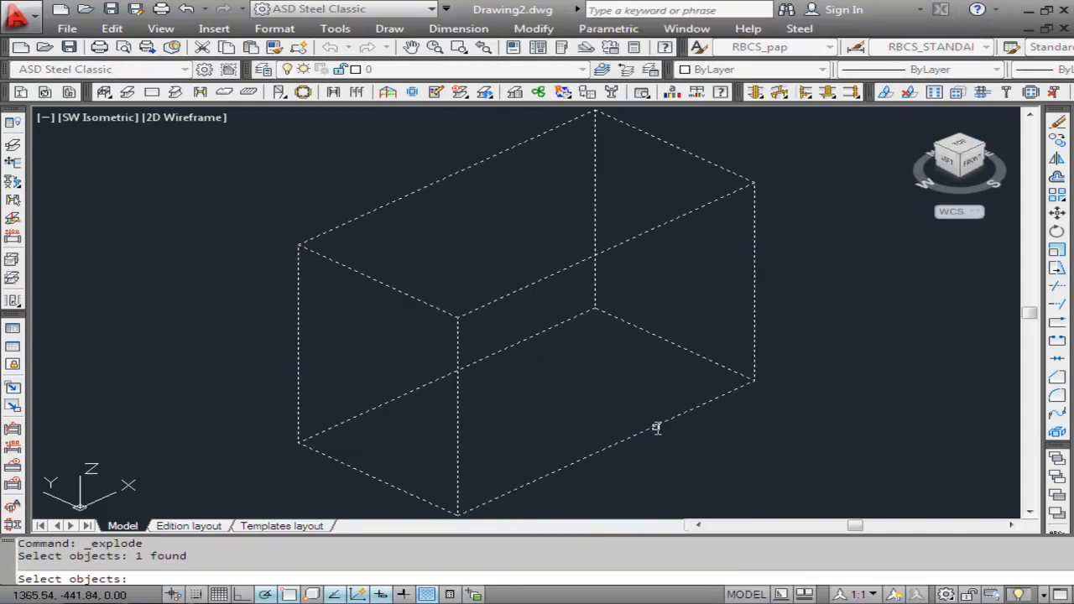
{"action": "key", "text": "Return"}
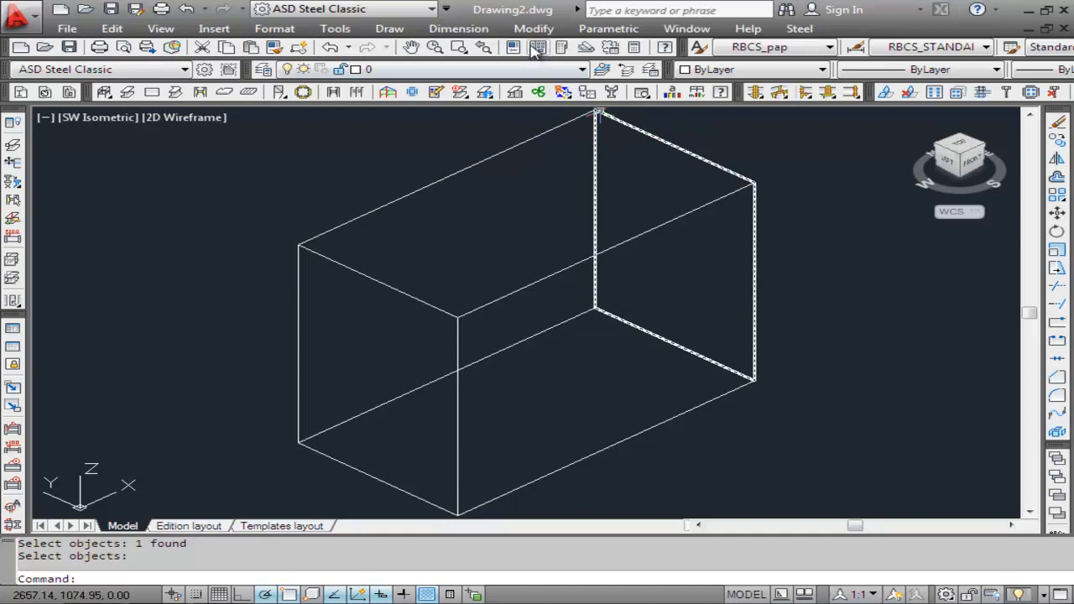
{"action": "scroll", "coordinate": [491, 139], "scroll_direction": "down", "scroll_amount": 2}
{"action": "scroll", "coordinate": [491, 138], "scroll_direction": "up", "scroll_amount": 2}
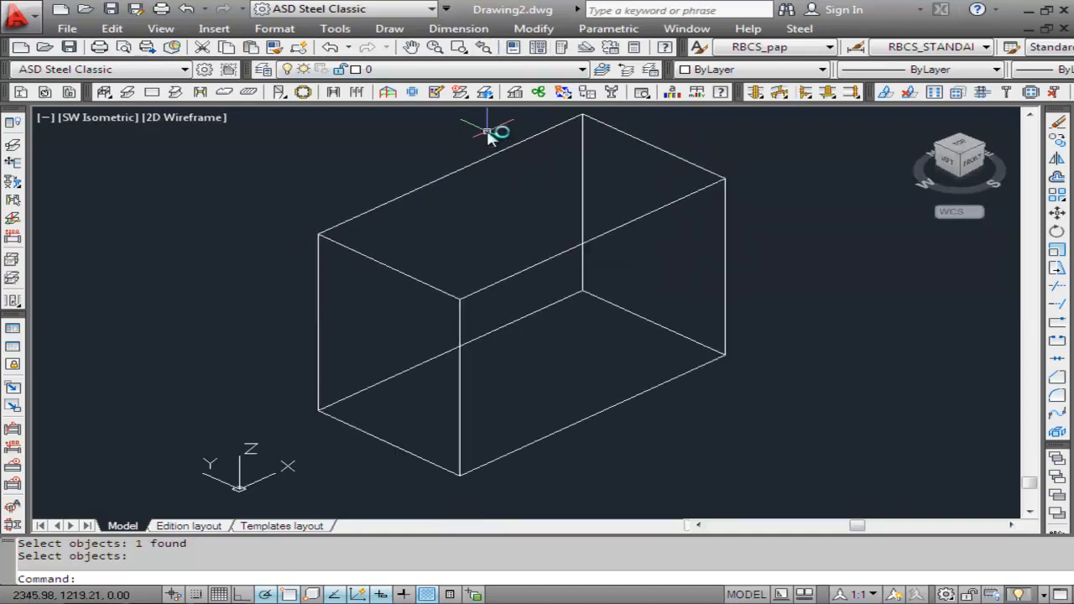
Explode all faces of the box into individual edge lines.
{"action": "left_click", "coordinate": [544, 29]}
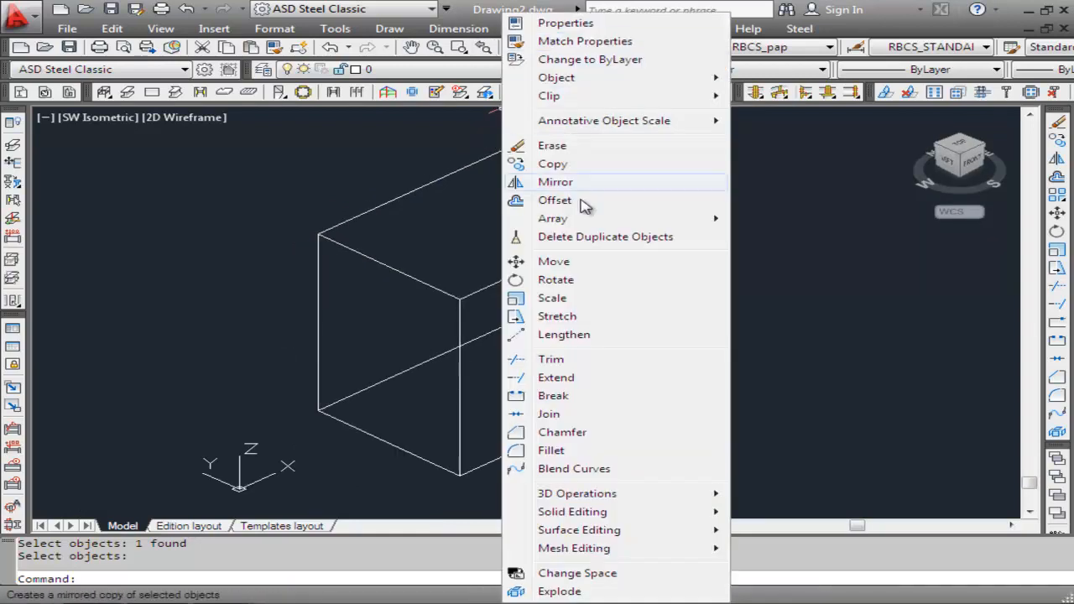
{"action": "left_click", "coordinate": [559, 591]}
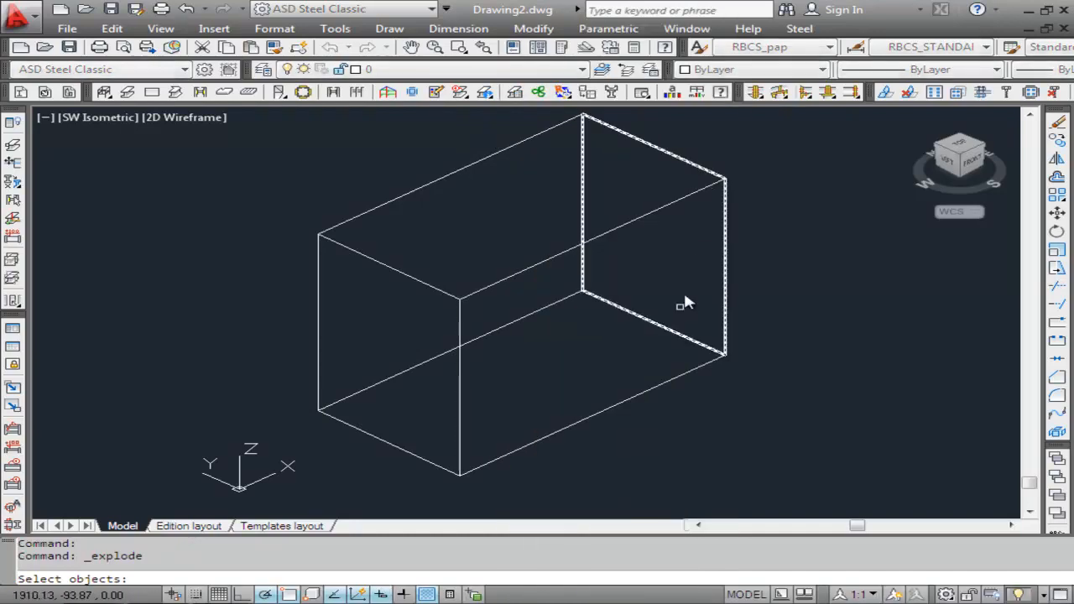
{"action": "left_click", "coordinate": [771, 153]}
{"action": "left_click", "coordinate": [282, 438]}
{"action": "left_click", "coordinate": [410, 285]}
{"action": "left_click", "coordinate": [249, 449]}
{"action": "key", "text": "Return"}
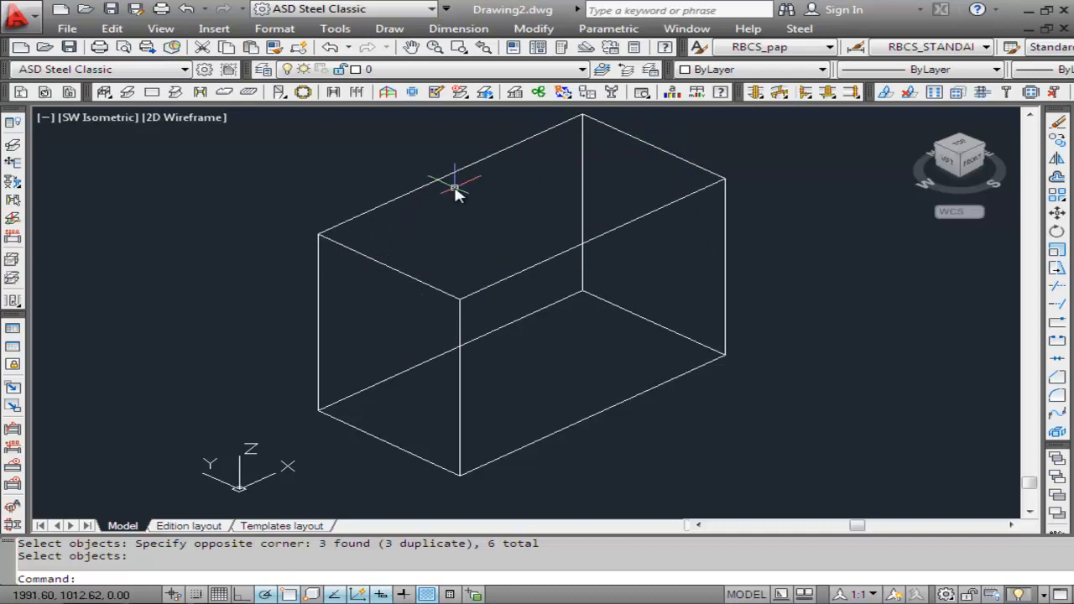
Review the 3D object snap and 2D object snap modes in Drafting Settings.
{"action": "left_click", "coordinate": [389, 29]}
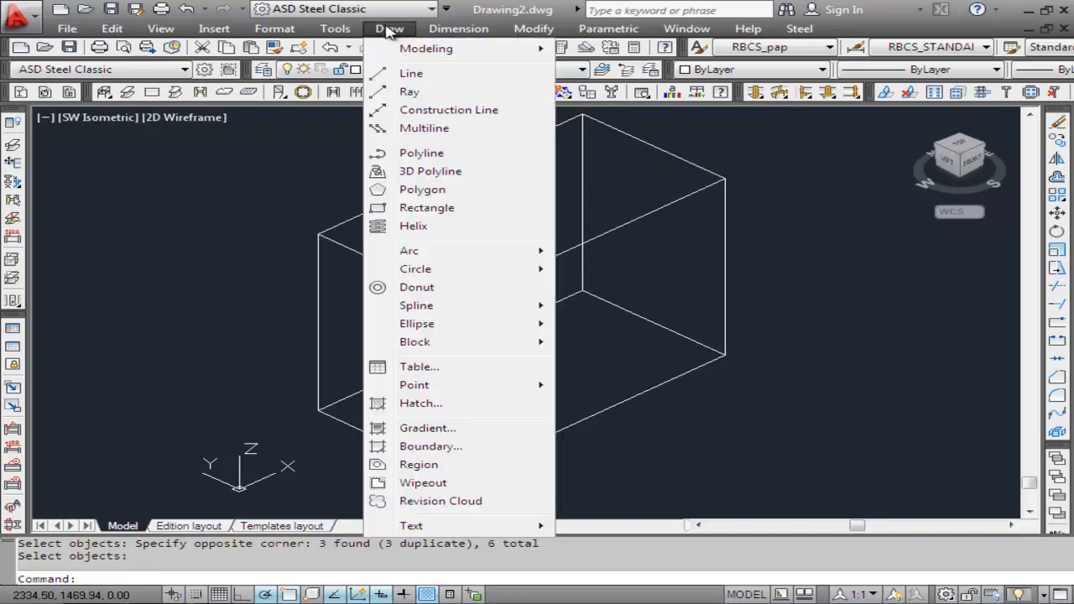
{"action": "mouse_move", "coordinate": [355, 30]}
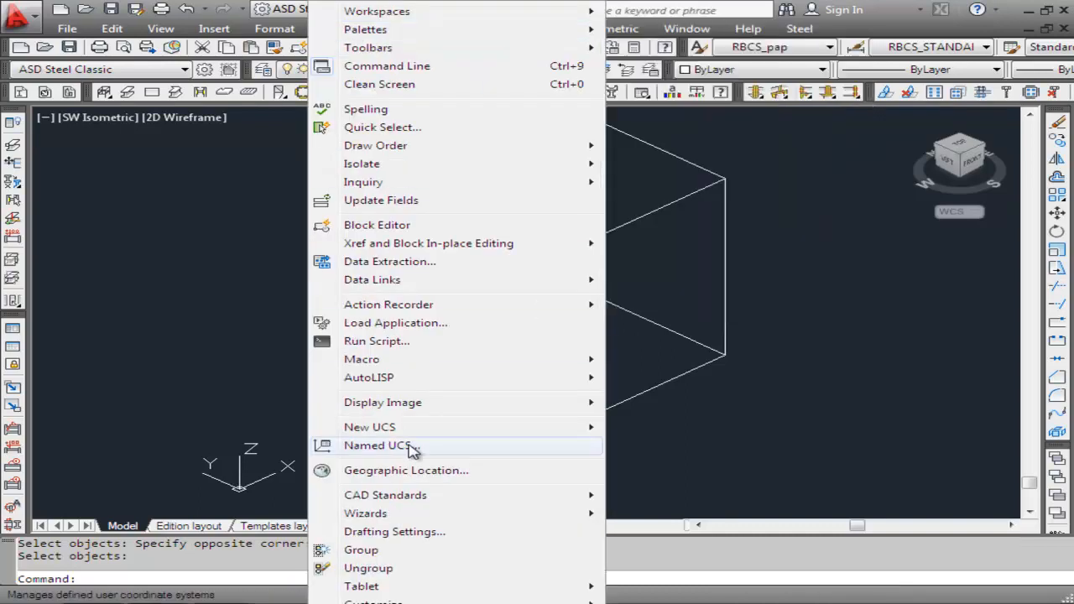
{"action": "left_click", "coordinate": [411, 532]}
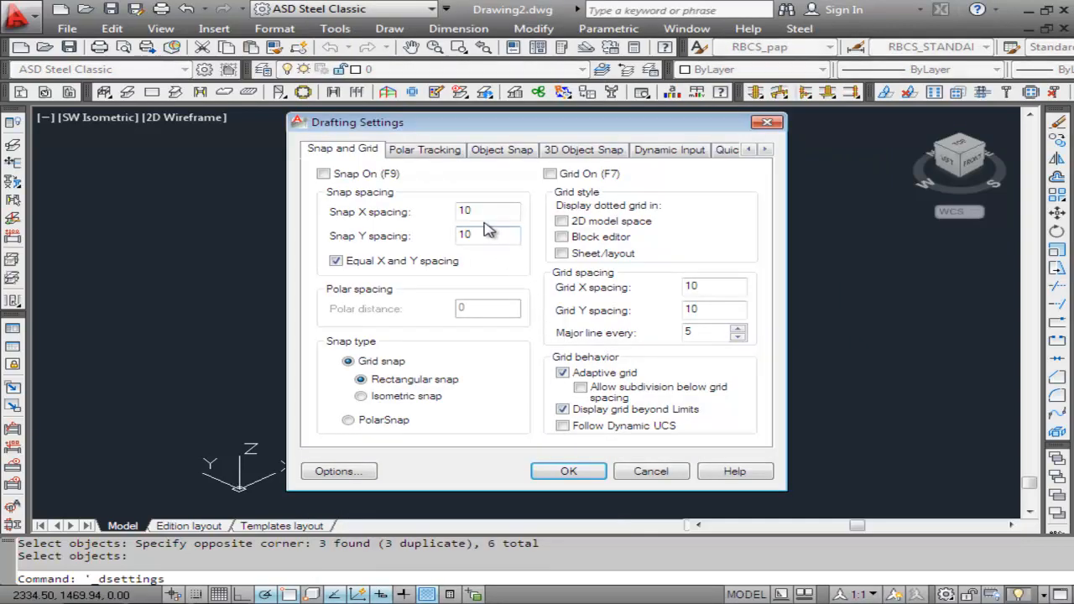
{"action": "left_click", "coordinate": [568, 151]}
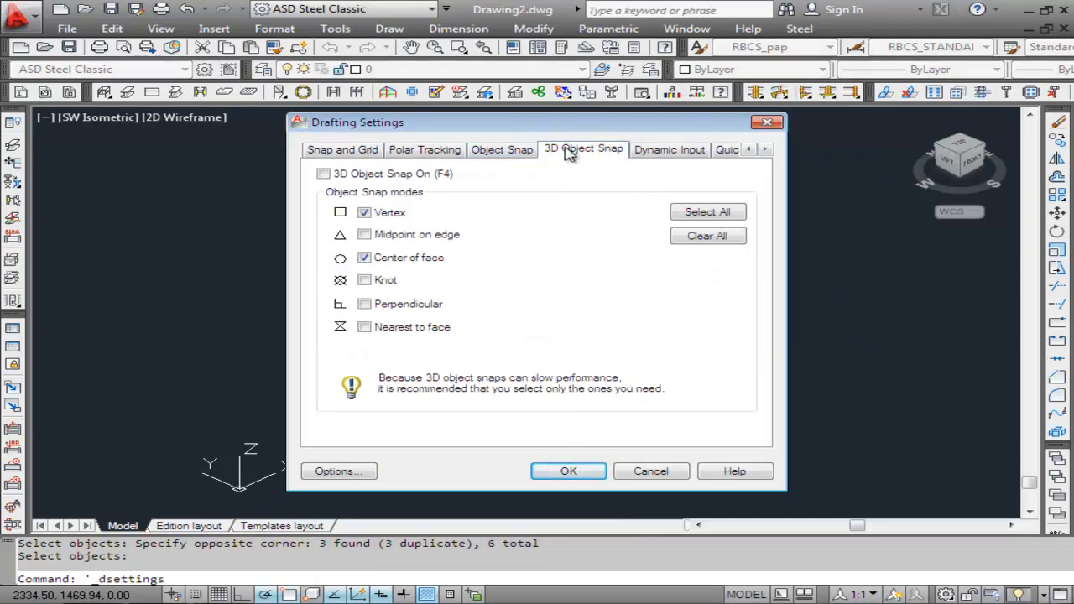
{"action": "left_click", "coordinate": [520, 154]}
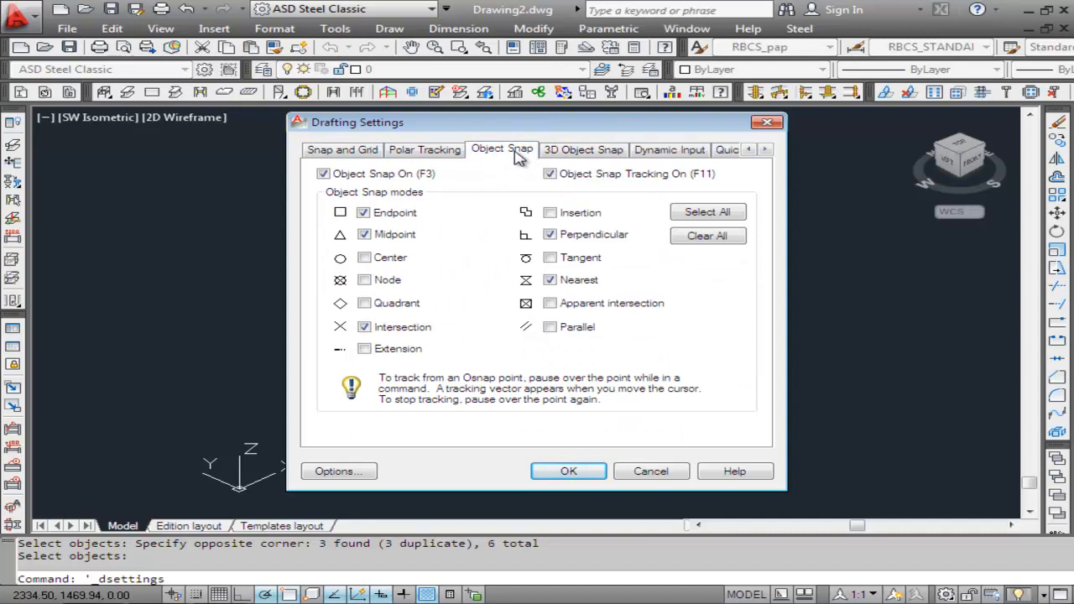
{"action": "left_click", "coordinate": [549, 472]}
Draw a line across the long front face between the midpoints of its two vertical edges.
{"action": "left_click", "coordinate": [389, 29]}
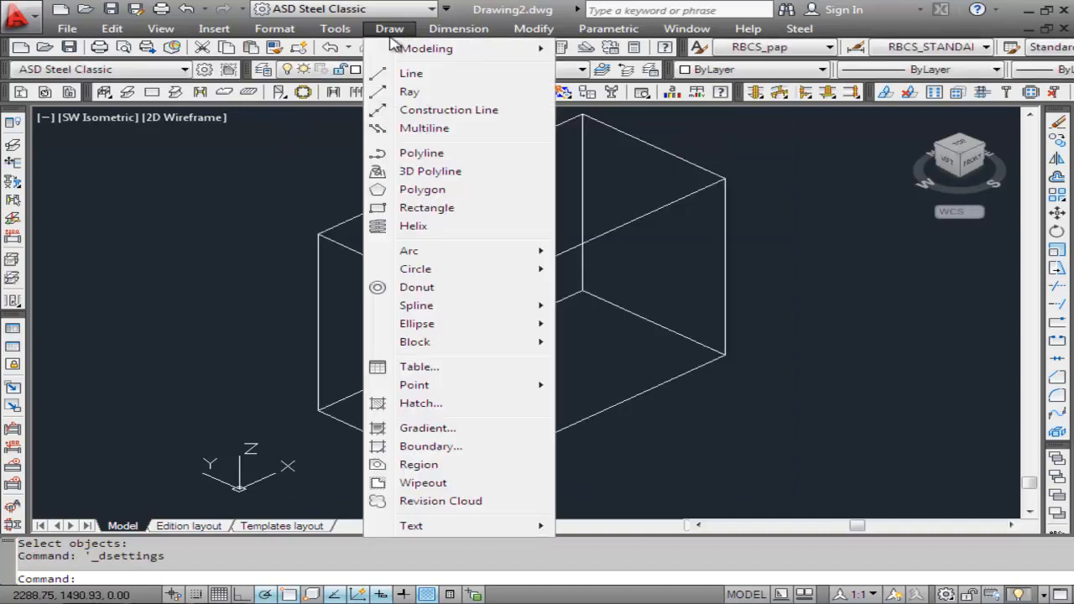
{"action": "left_click", "coordinate": [403, 71]}
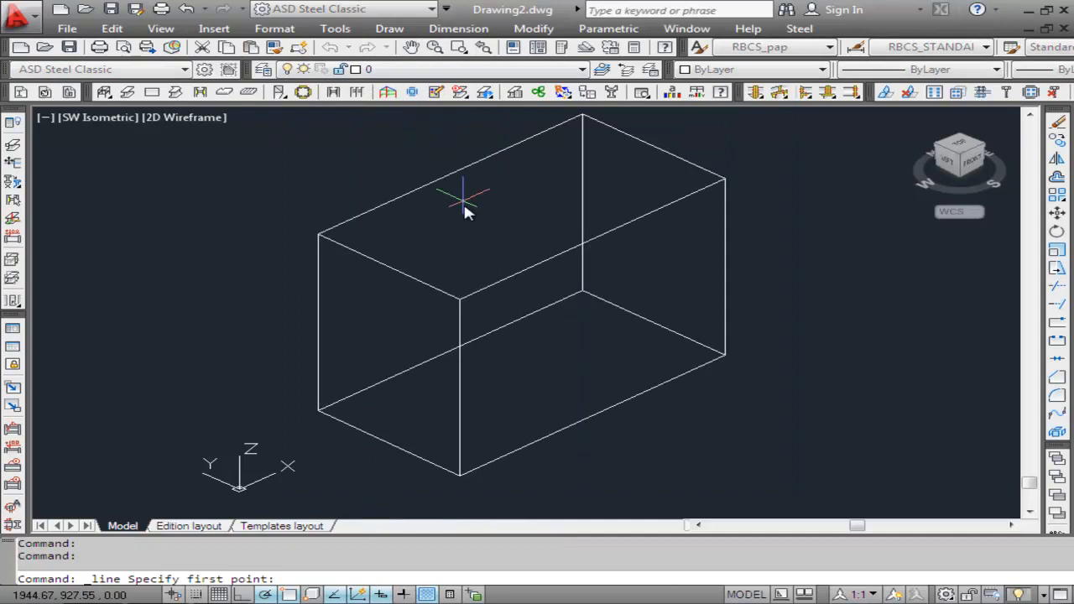
{"action": "left_click", "coordinate": [459, 388]}
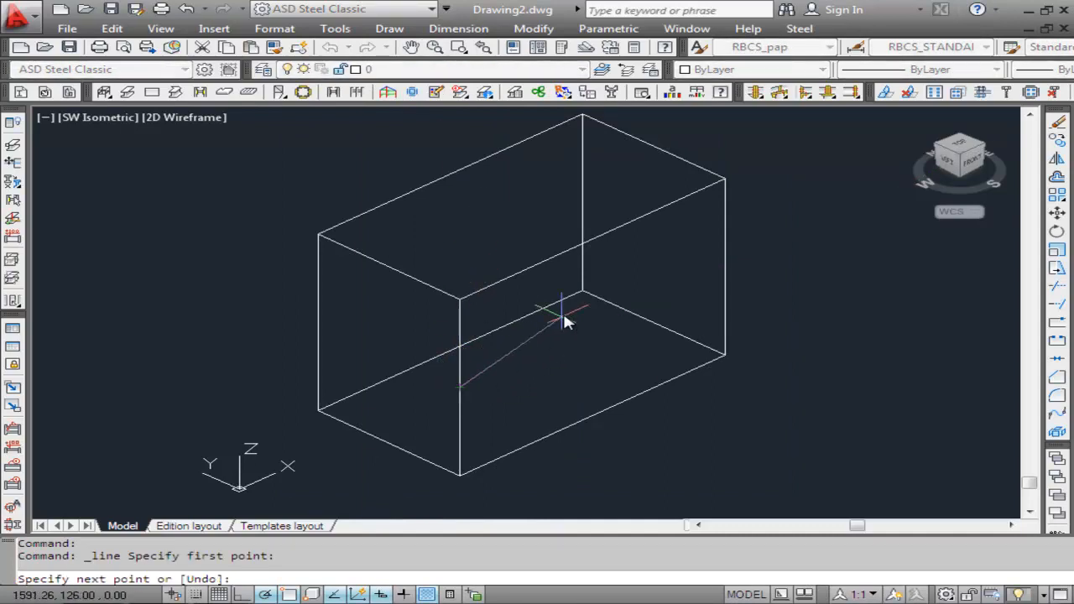
{"action": "left_click", "coordinate": [725, 268]}
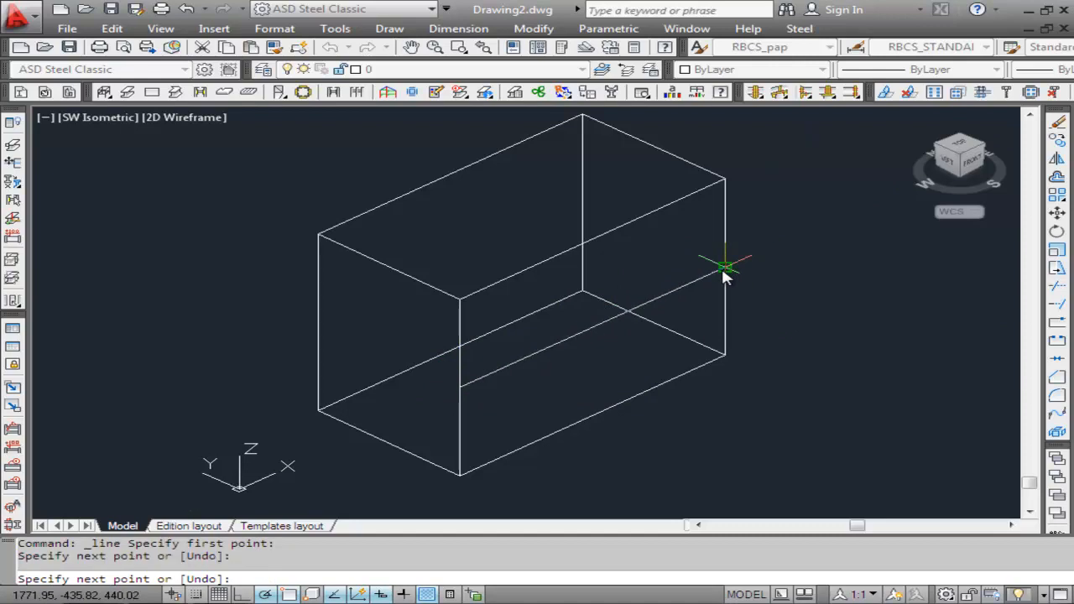
{"action": "key", "text": "Return"}
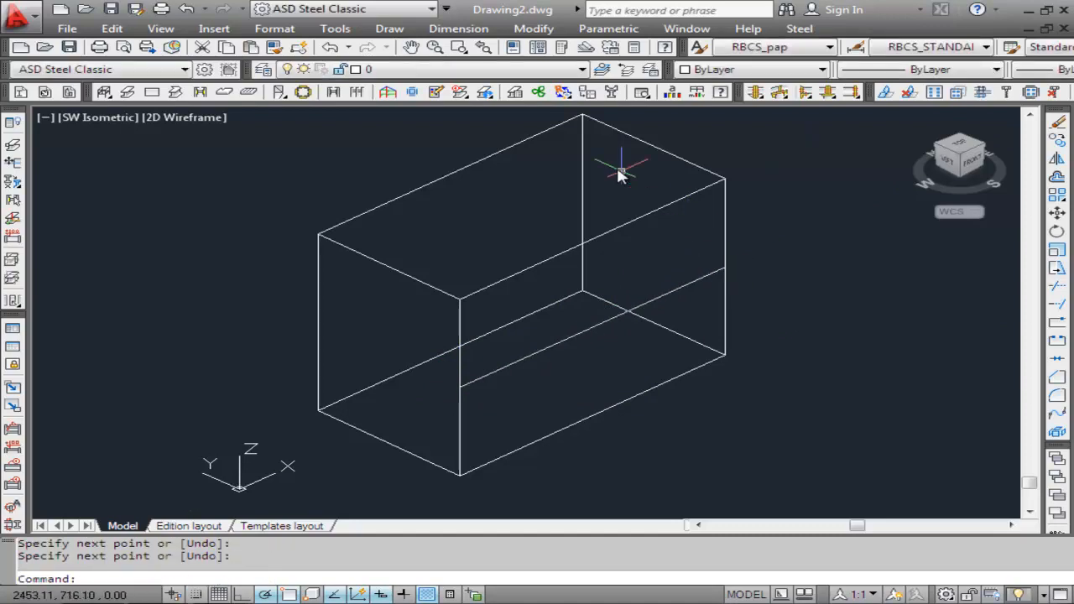
Draw a two-segment vertical line on the front face from the bottom edge's midpoint through the horizontal line to the top edge's midpoint.
{"action": "left_click", "coordinate": [390, 29]}
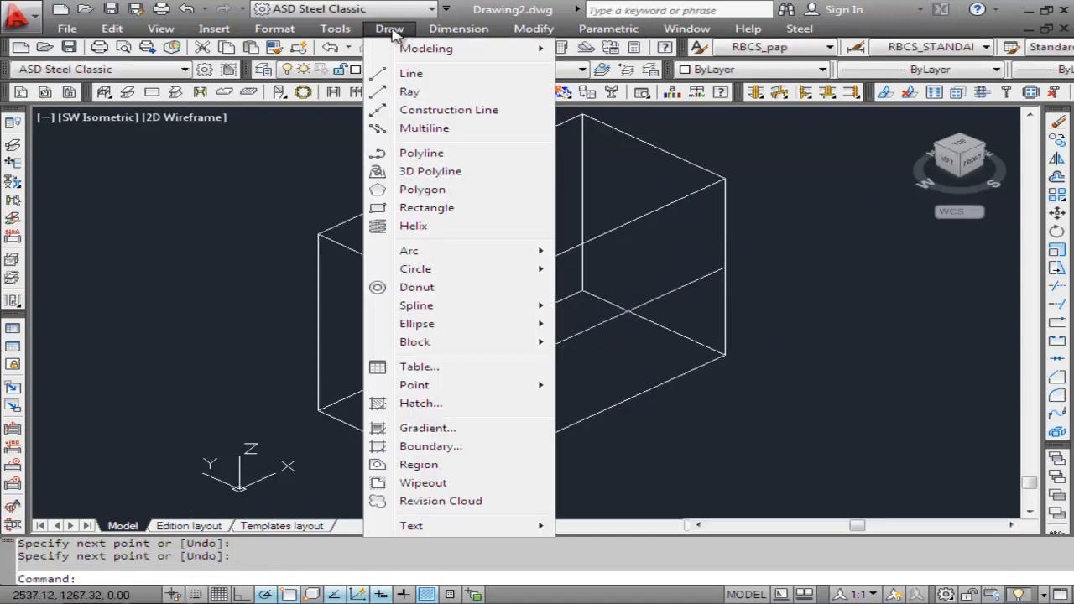
{"action": "left_click", "coordinate": [409, 75]}
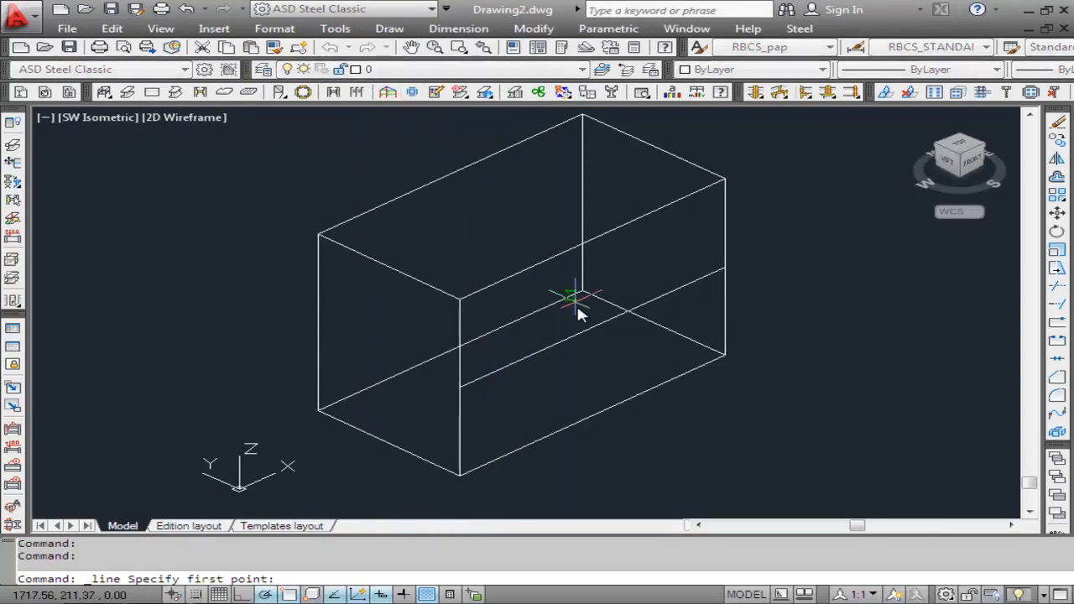
{"action": "left_click", "coordinate": [593, 414]}
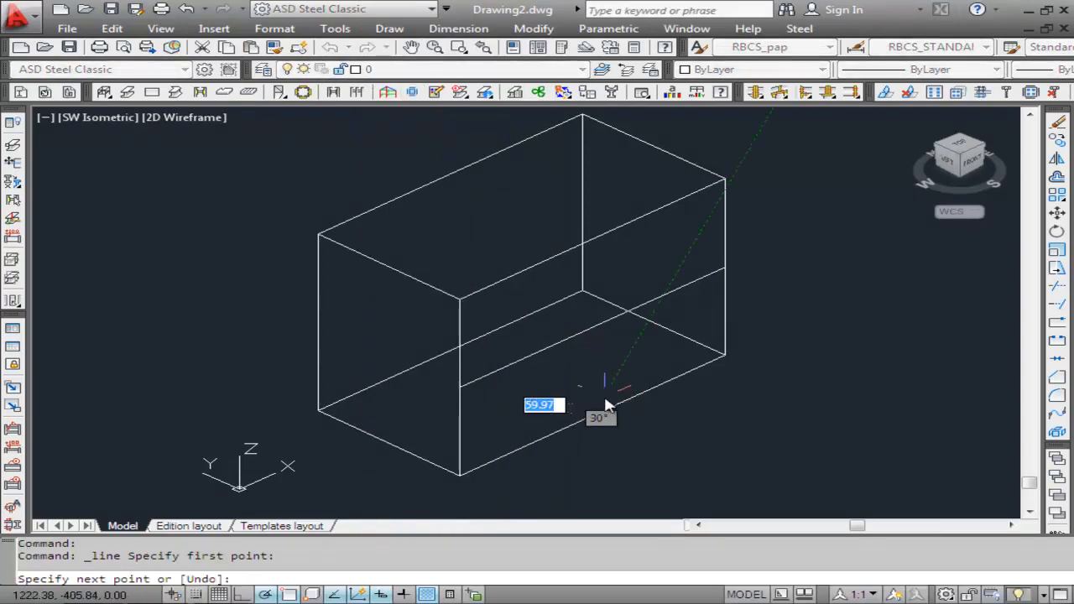
{"action": "left_click", "coordinate": [590, 331]}
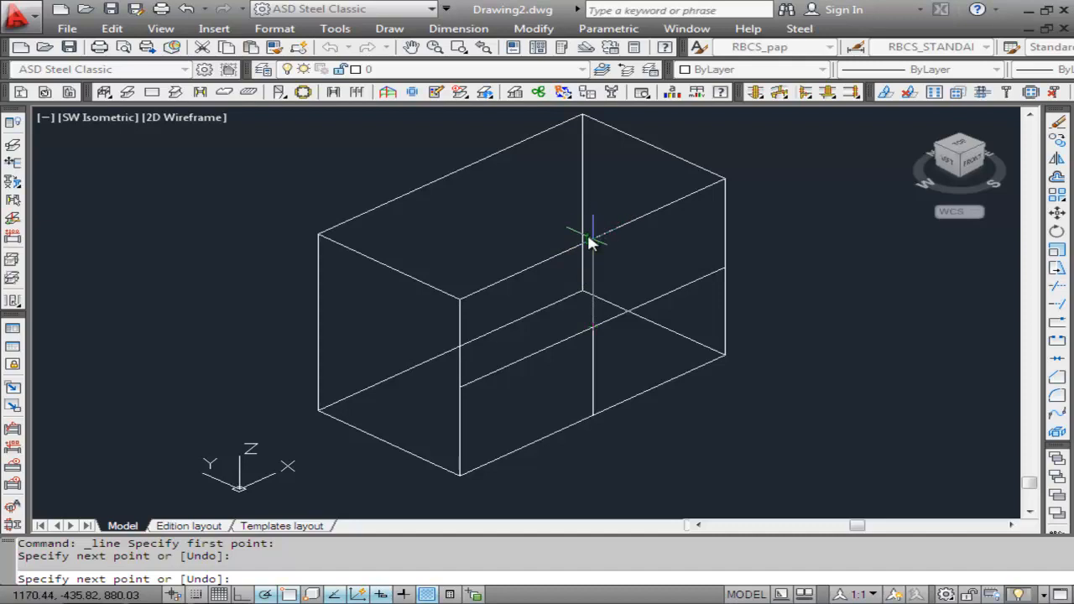
{"action": "left_click", "coordinate": [590, 241]}
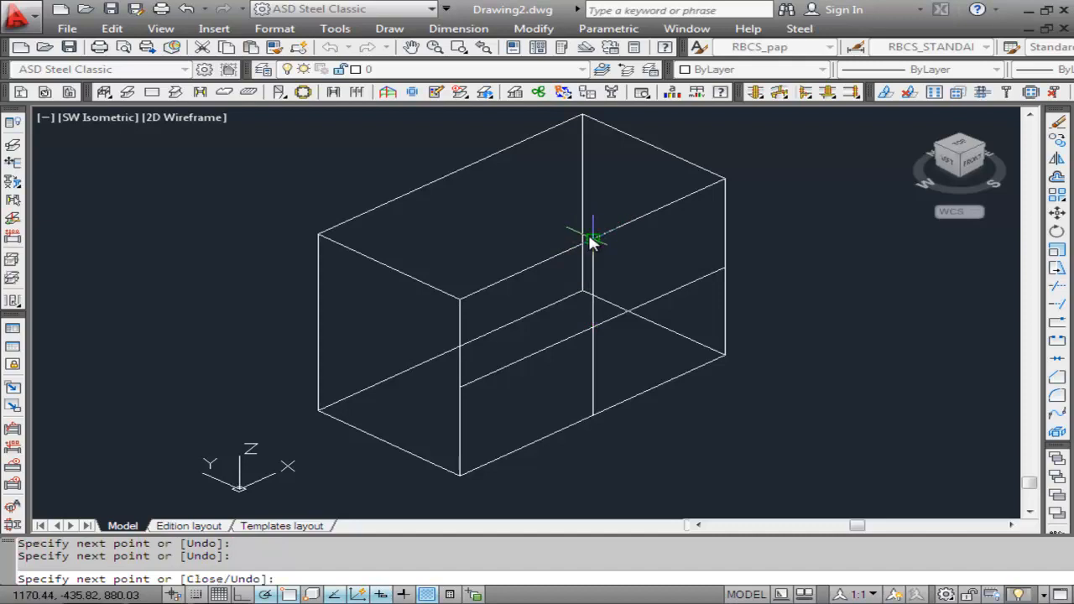
{"action": "key", "text": "Escape"}
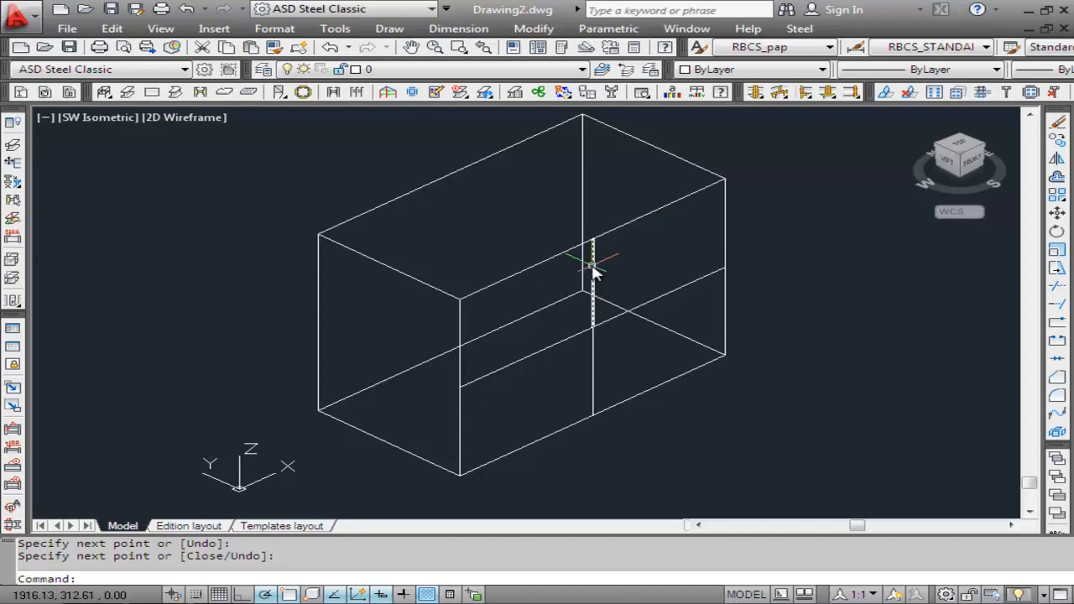
Erase the front face's horizontal midline and redraw it as two segments meeting at the vertical line.
{"action": "left_click", "coordinate": [696, 284]}
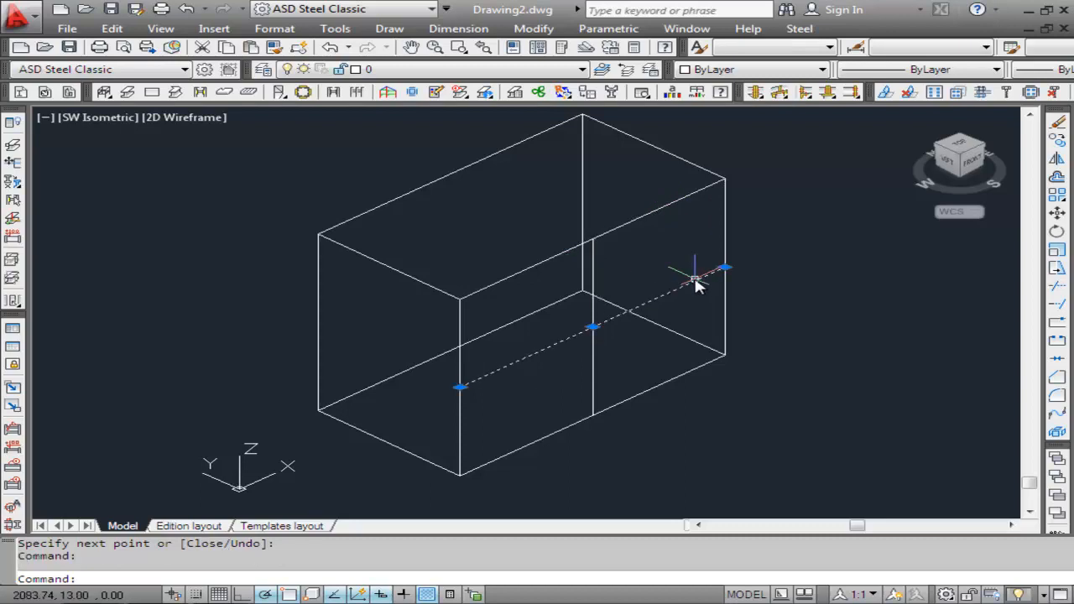
{"action": "key", "text": "Delete"}
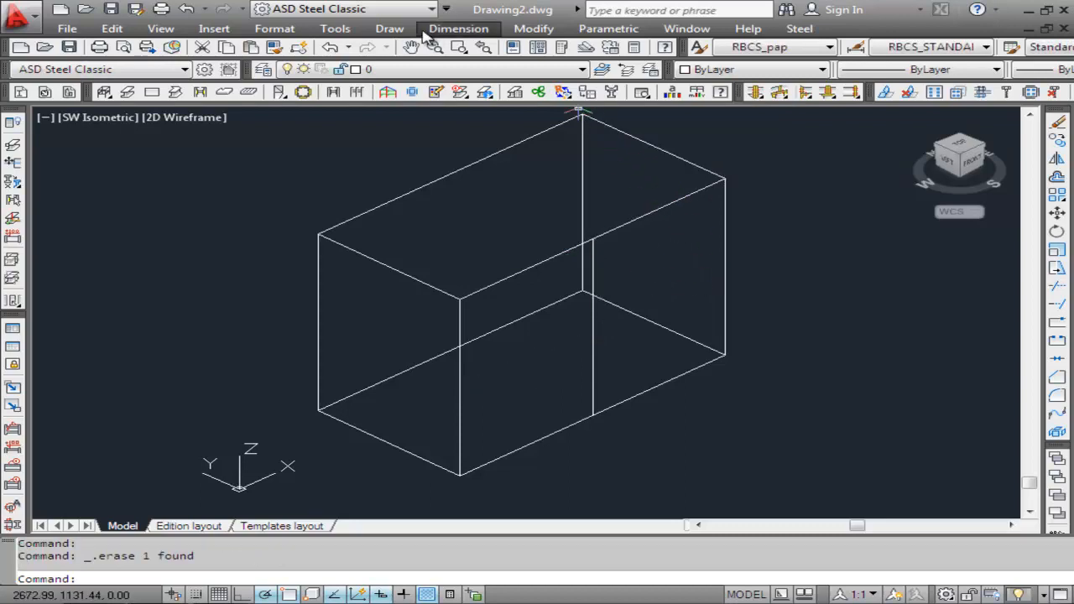
{"action": "left_click", "coordinate": [389, 29]}
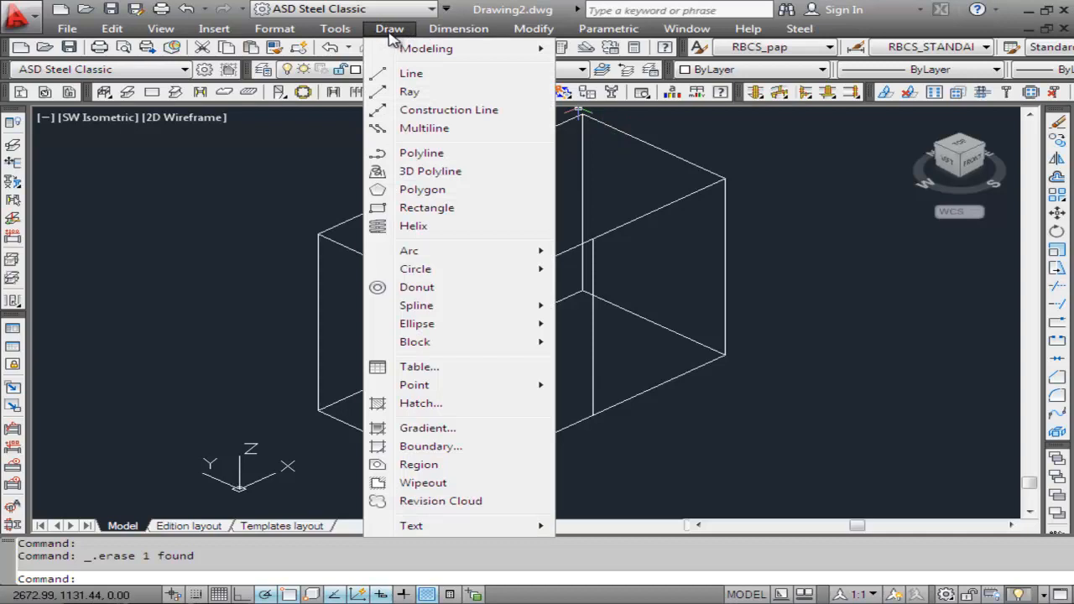
{"action": "left_click", "coordinate": [411, 73]}
{"action": "left_click", "coordinate": [460, 387]}
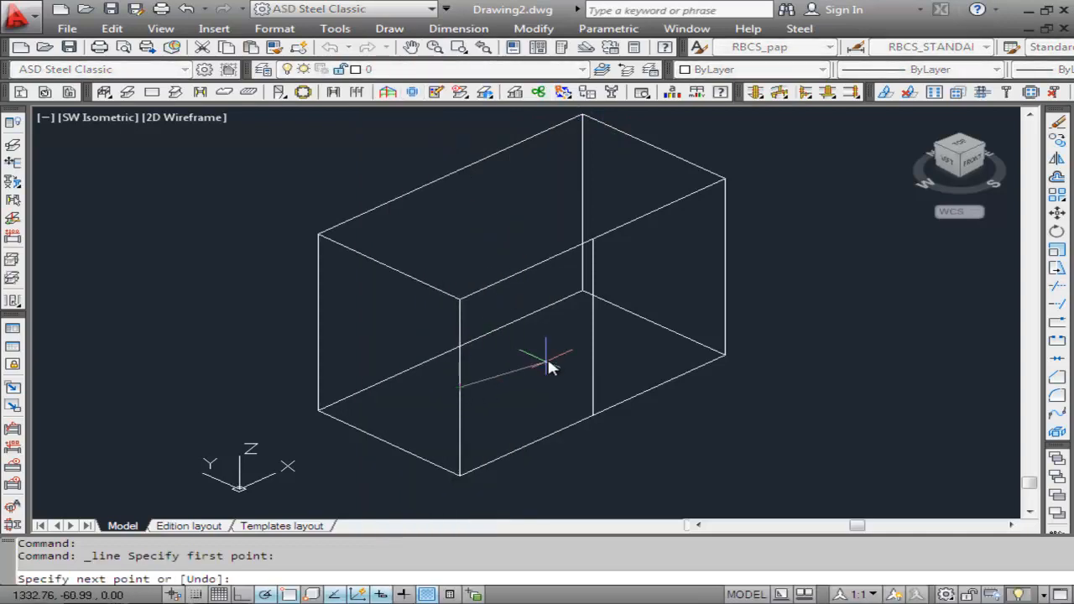
{"action": "left_click", "coordinate": [592, 322]}
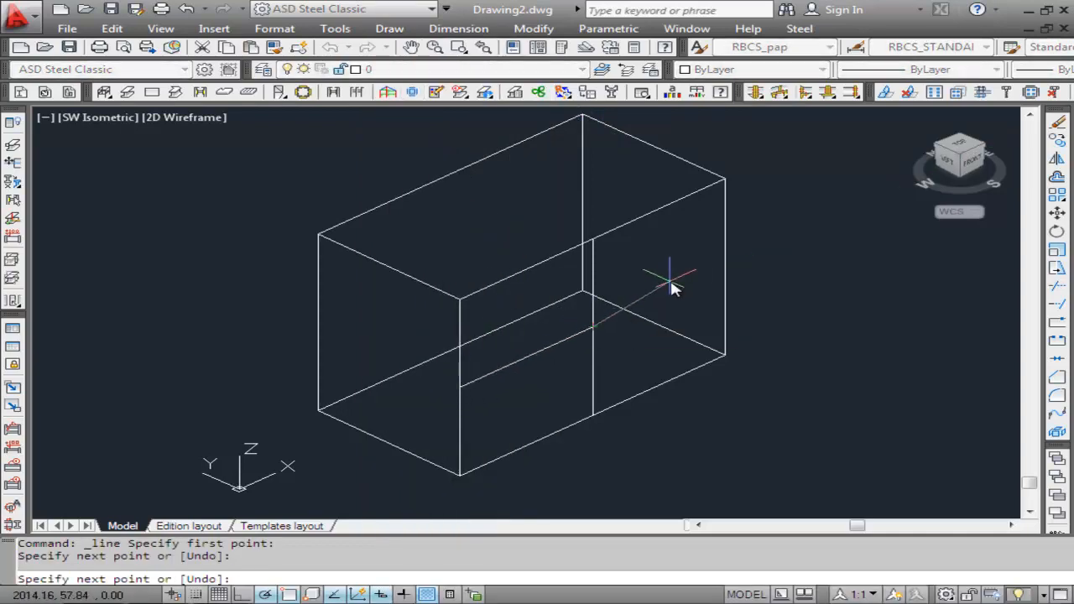
{"action": "left_click", "coordinate": [724, 268]}
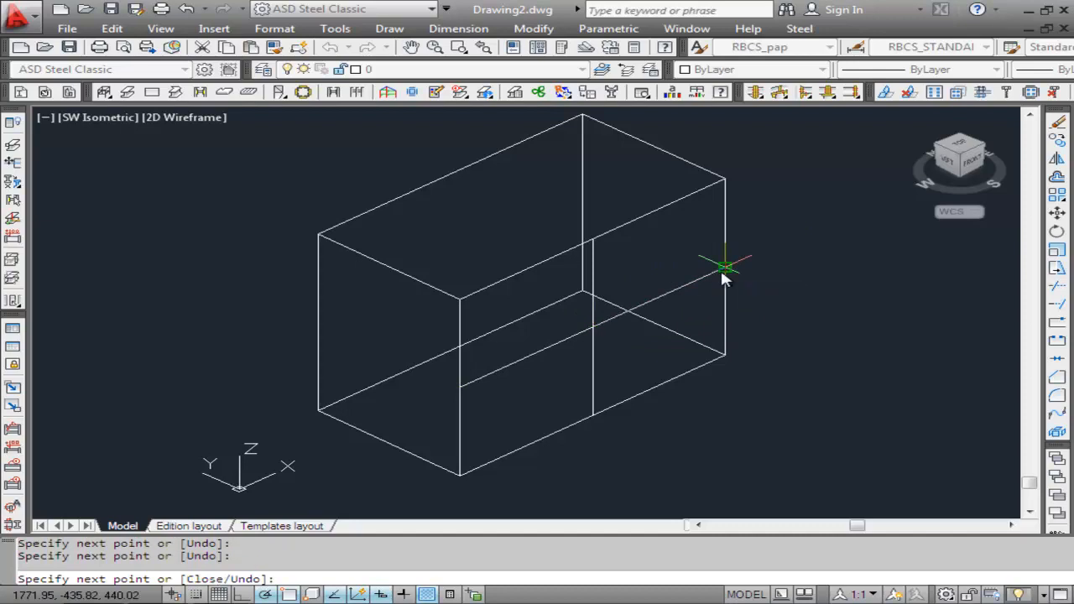
{"action": "key", "text": "Return"}
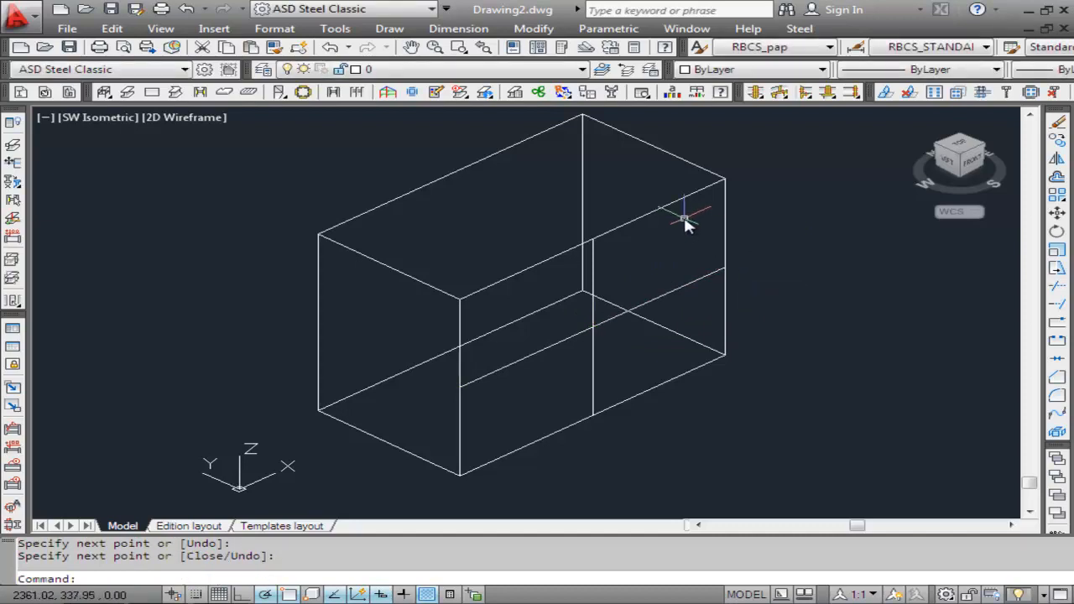
Insert HP12X84 steel column profiles by line along both segments of the front face's horizontal midline.
{"action": "left_click", "coordinate": [800, 29]}
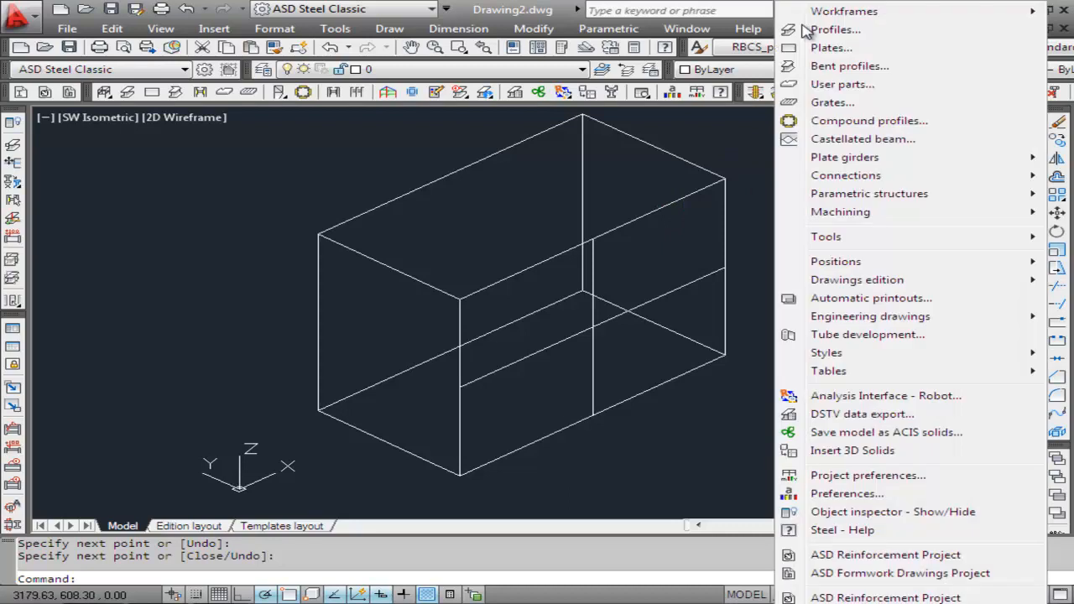
{"action": "left_click", "coordinate": [842, 33]}
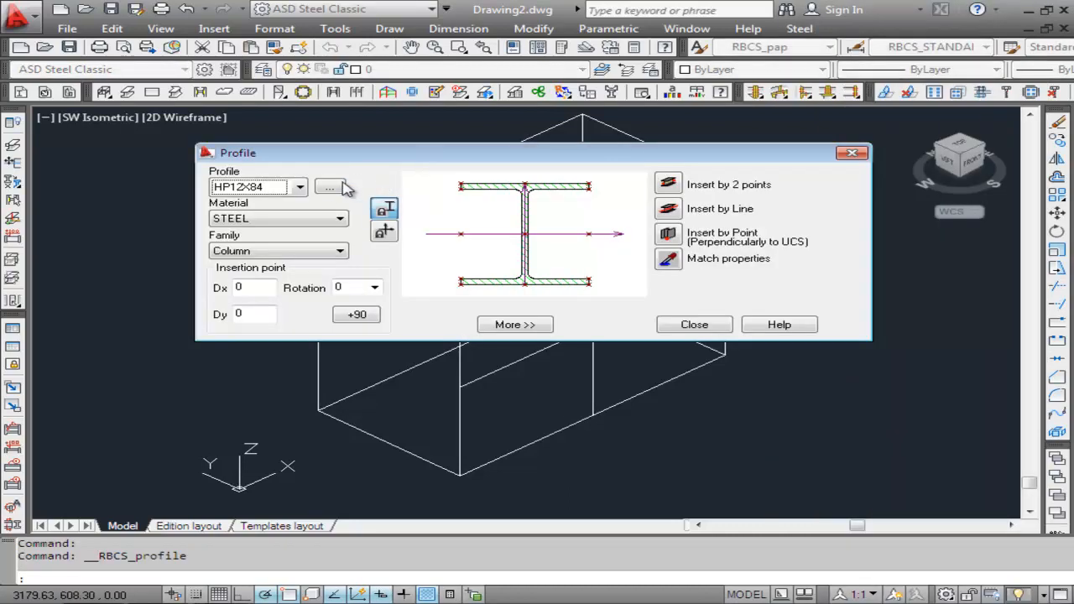
{"action": "left_click", "coordinate": [300, 187]}
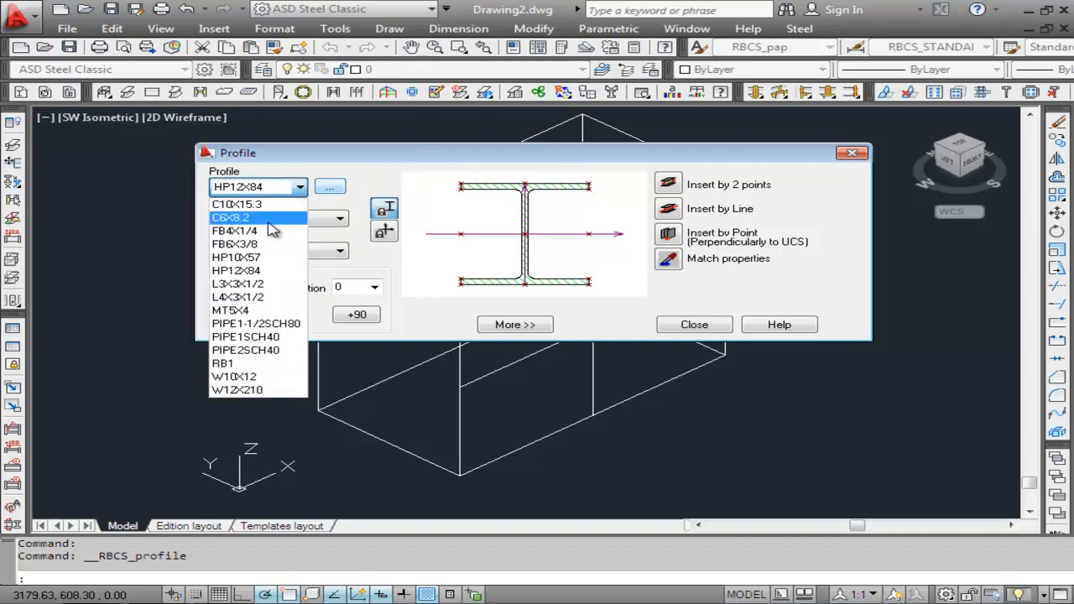
{"action": "left_click", "coordinate": [258, 275]}
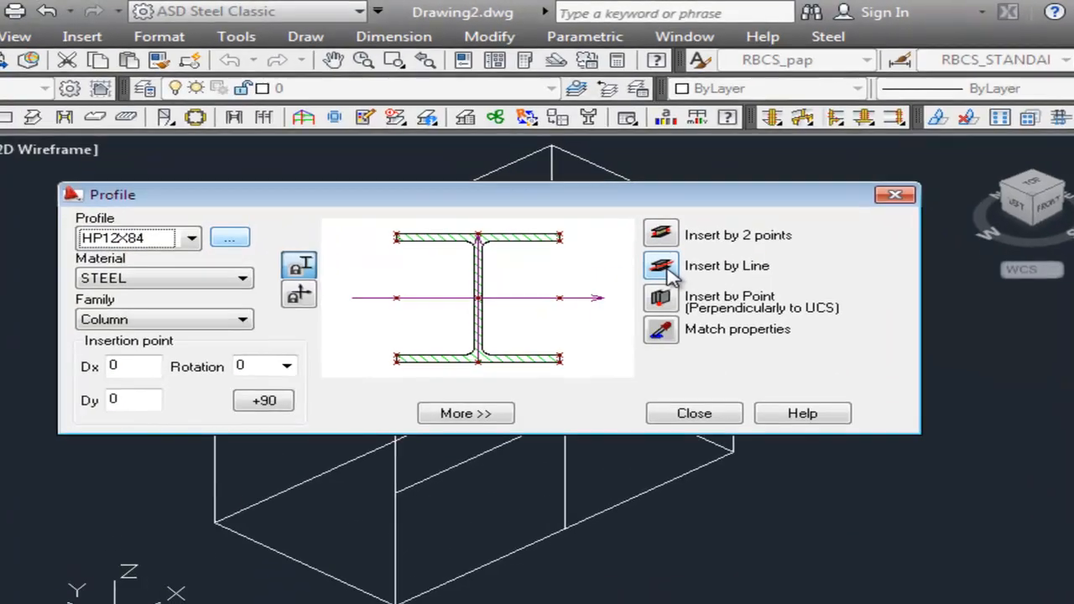
{"action": "left_click", "coordinate": [668, 234]}
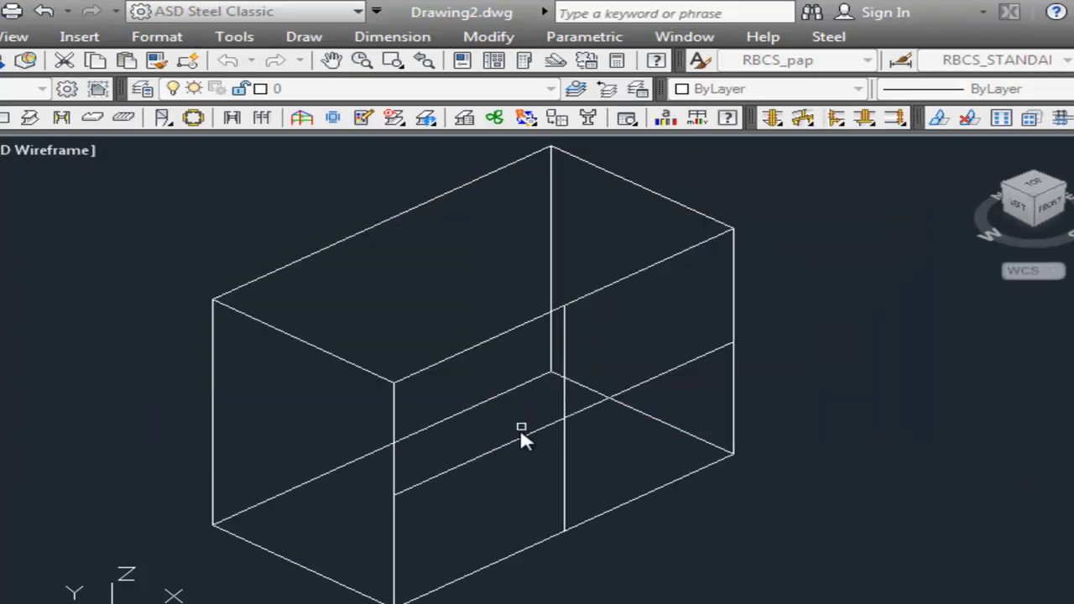
{"action": "left_click", "coordinate": [599, 406]}
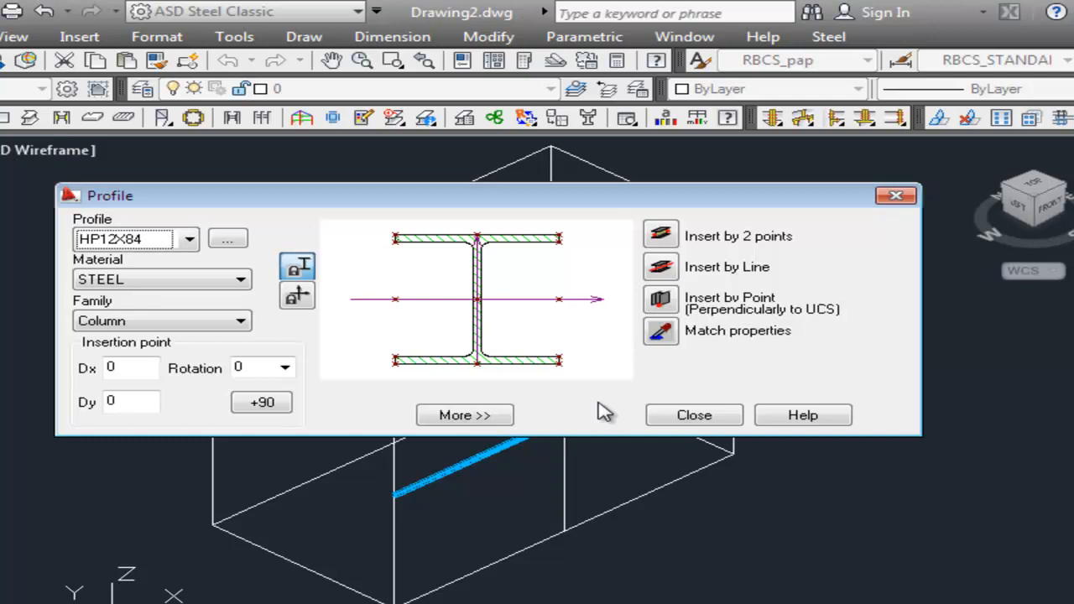
{"action": "left_click", "coordinate": [695, 416]}
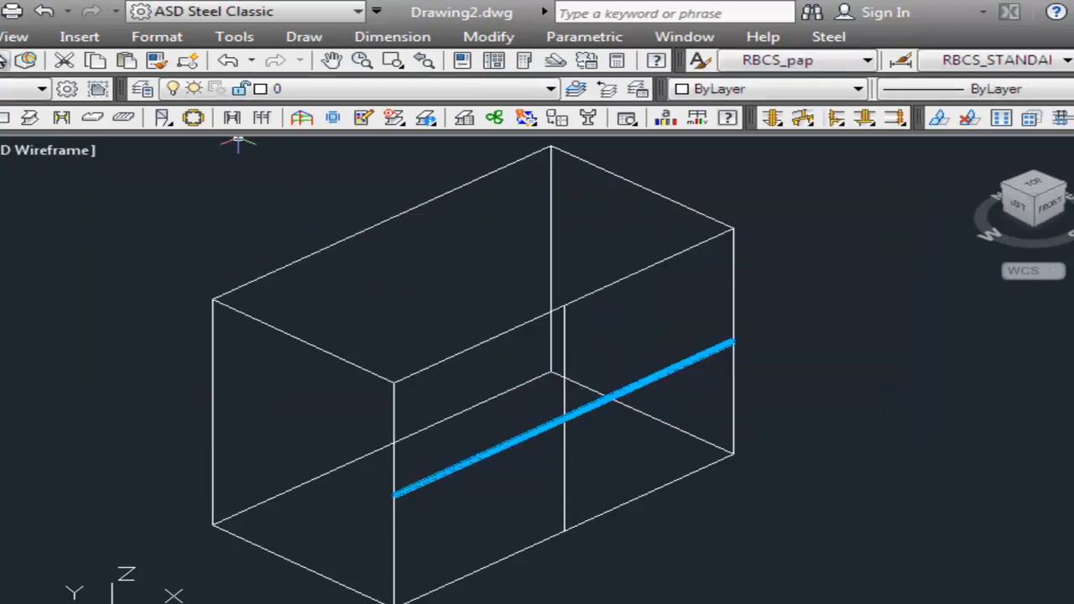
Zoom in on the joint where the two profiles meet and set the visual style to Realistic.
{"action": "left_click", "coordinate": [10, 38]}
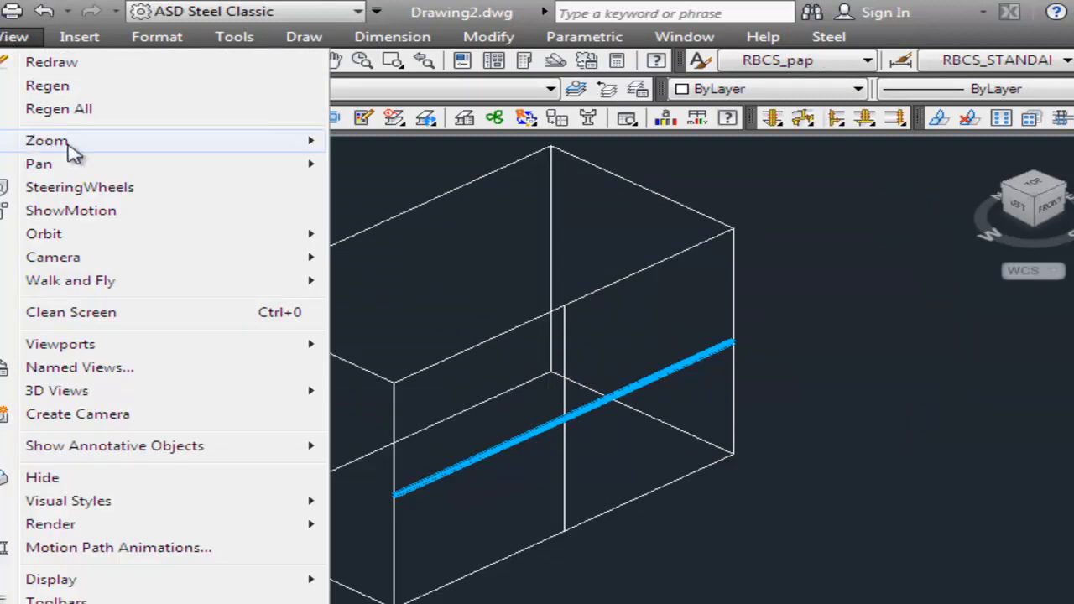
{"action": "mouse_move", "coordinate": [270, 143]}
{"action": "left_click", "coordinate": [394, 198]}
{"action": "left_click", "coordinate": [582, 385]}
{"action": "left_click", "coordinate": [556, 443]}
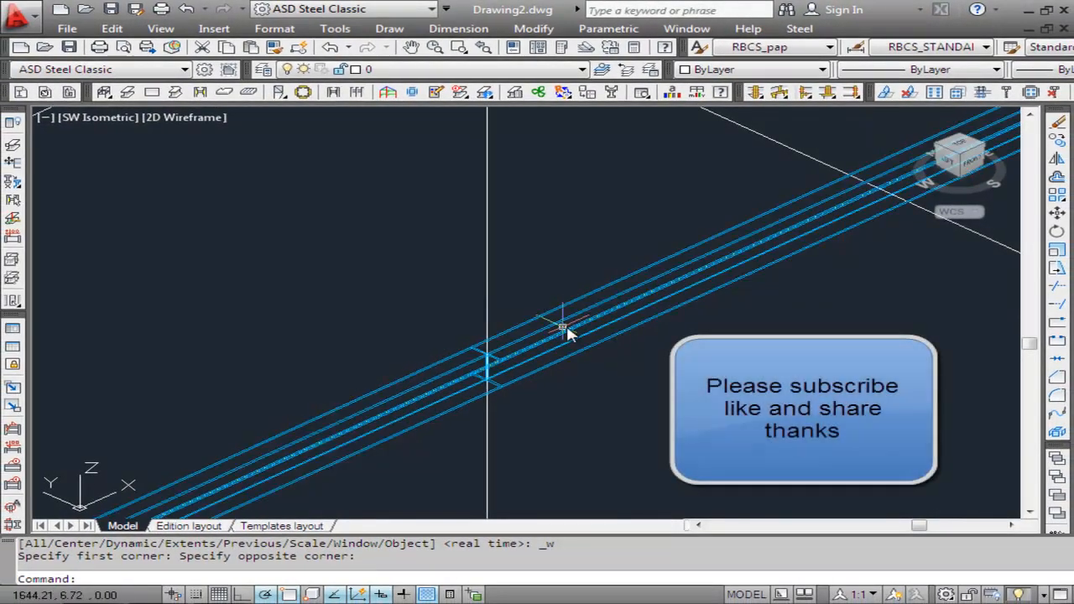
{"action": "left_click", "coordinate": [161, 29]}
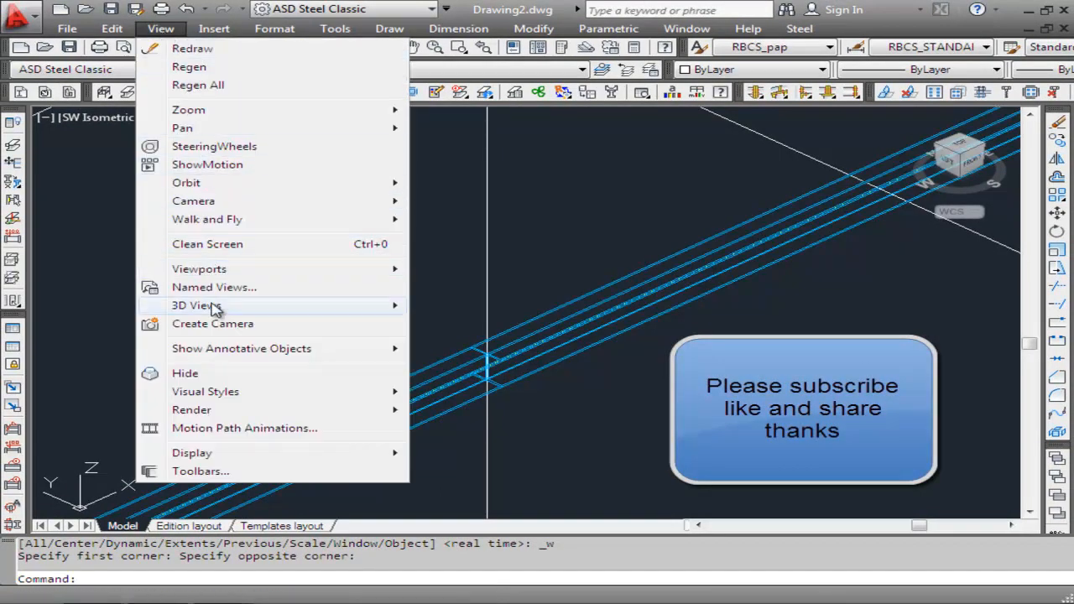
{"action": "mouse_move", "coordinate": [210, 394]}
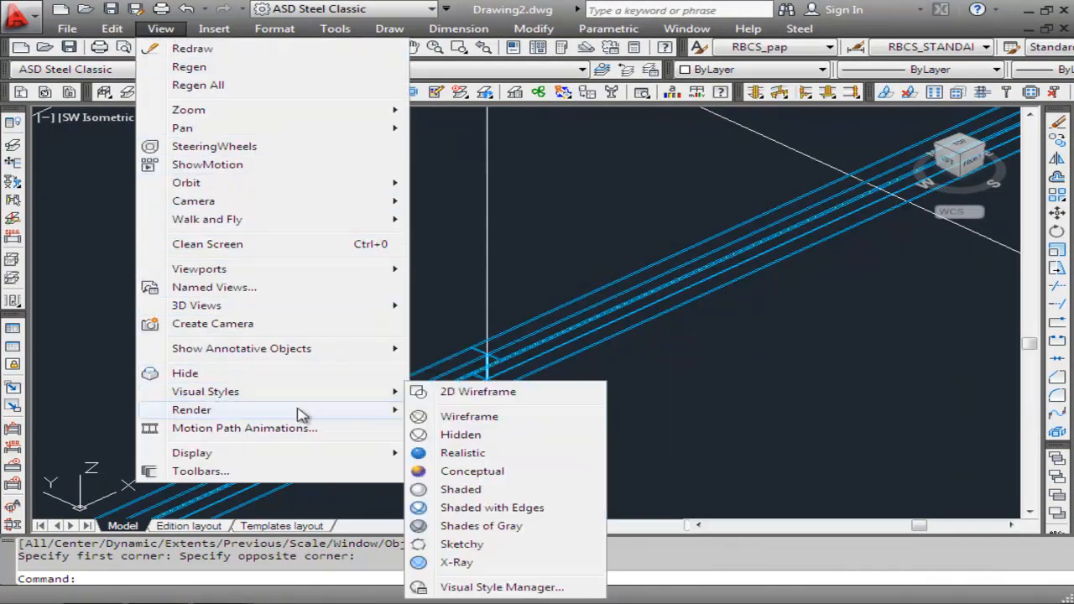
{"action": "left_click", "coordinate": [466, 454]}
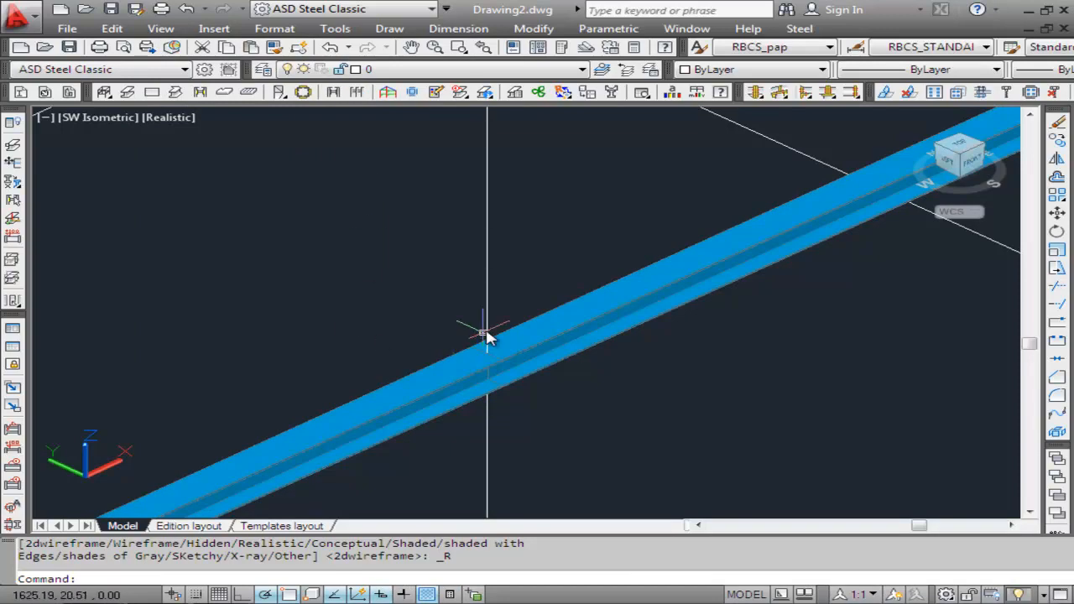
{"action": "left_click", "coordinate": [800, 29]}
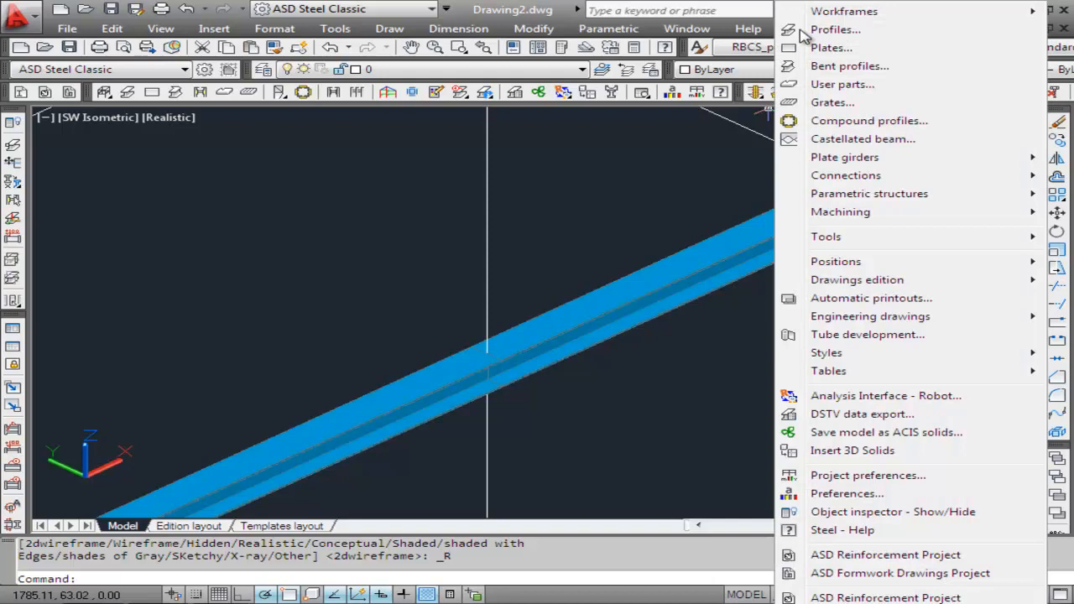
{"action": "left_click", "coordinate": [510, 194]}
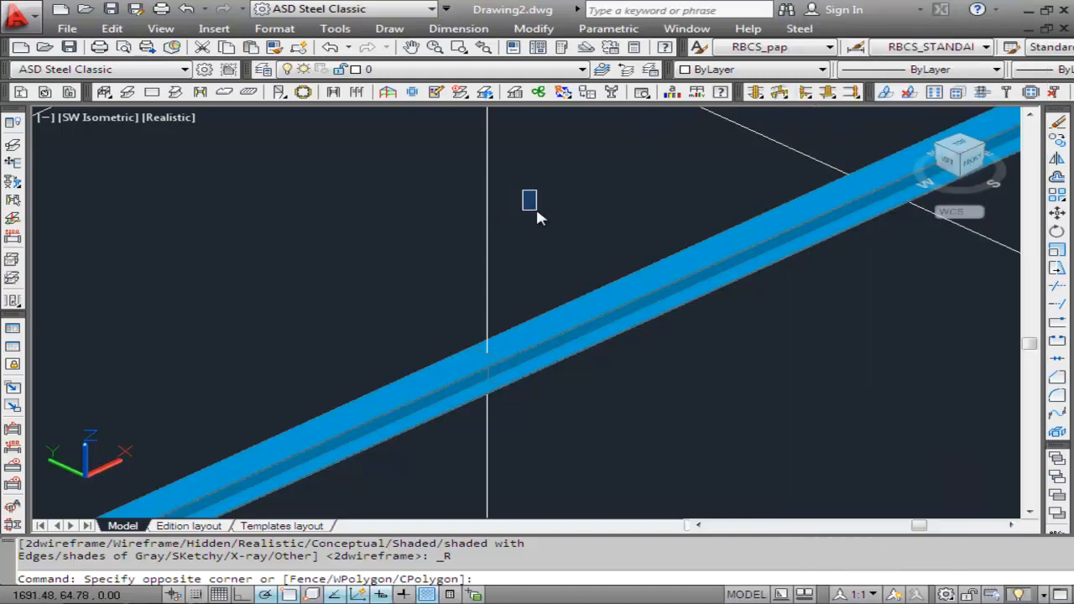
{"action": "left_click", "coordinate": [128, 94]}
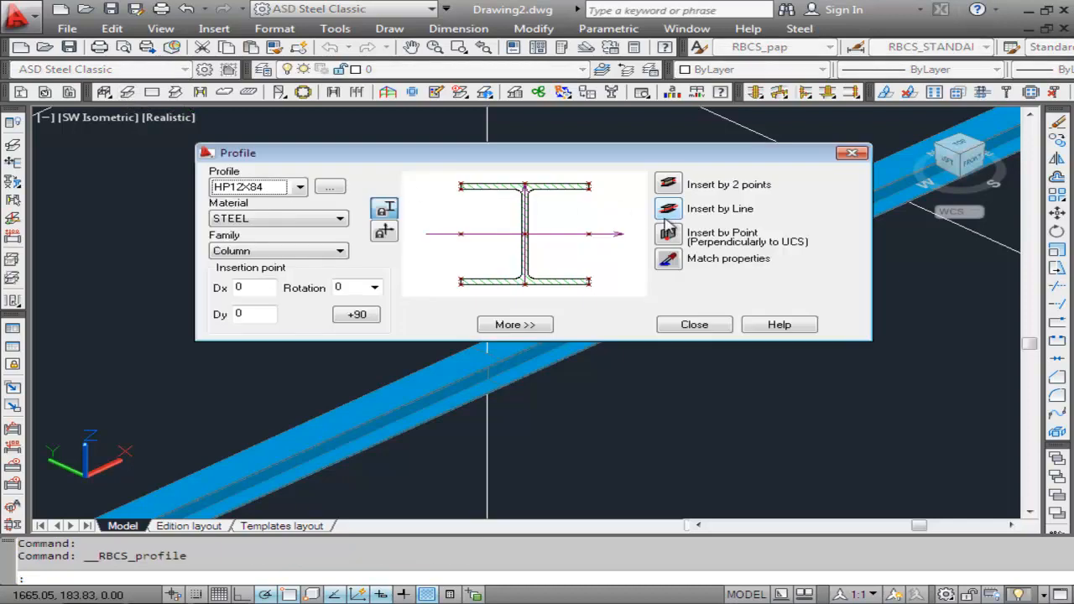
{"action": "left_click", "coordinate": [693, 324]}
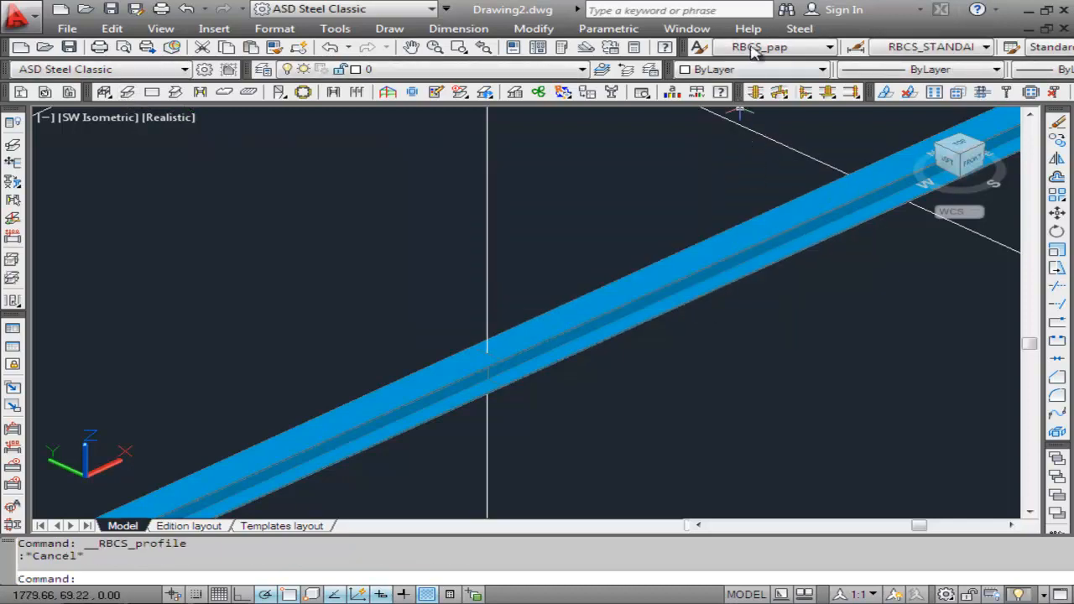
Join the two collinear beams at their meeting point with a bolted shear plate splice, using STEEL plates on the left and right sides.
{"action": "left_click", "coordinate": [800, 29]}
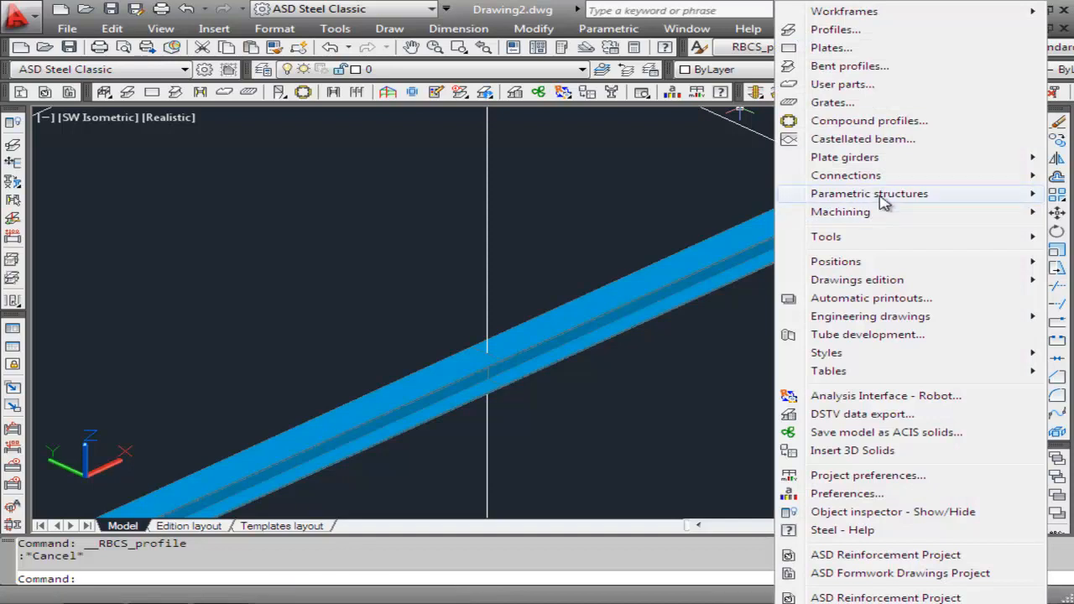
{"action": "mouse_move", "coordinate": [896, 183]}
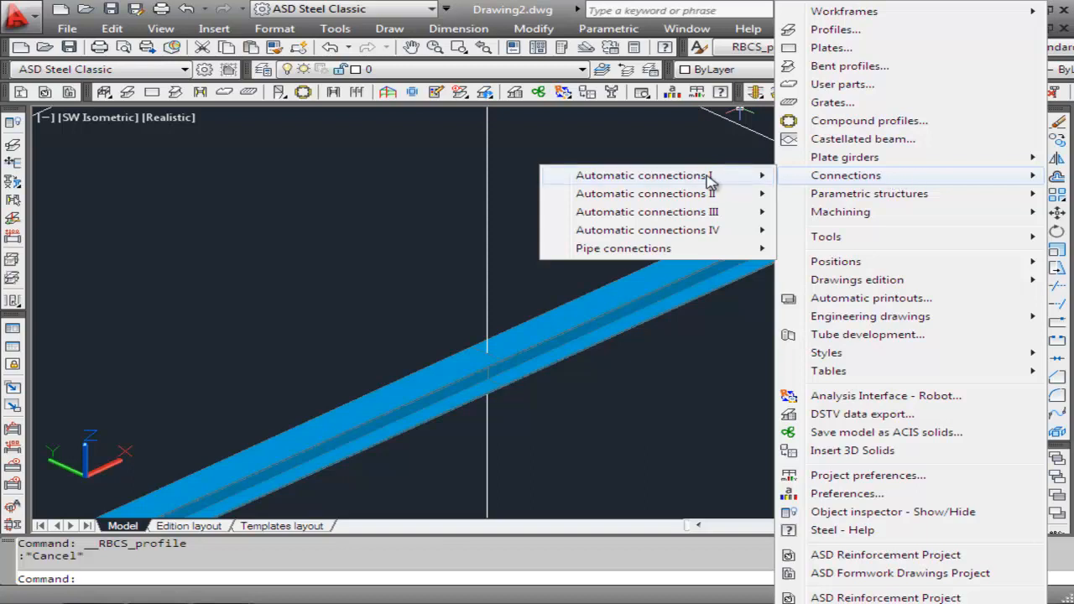
{"action": "mouse_move", "coordinate": [703, 182]}
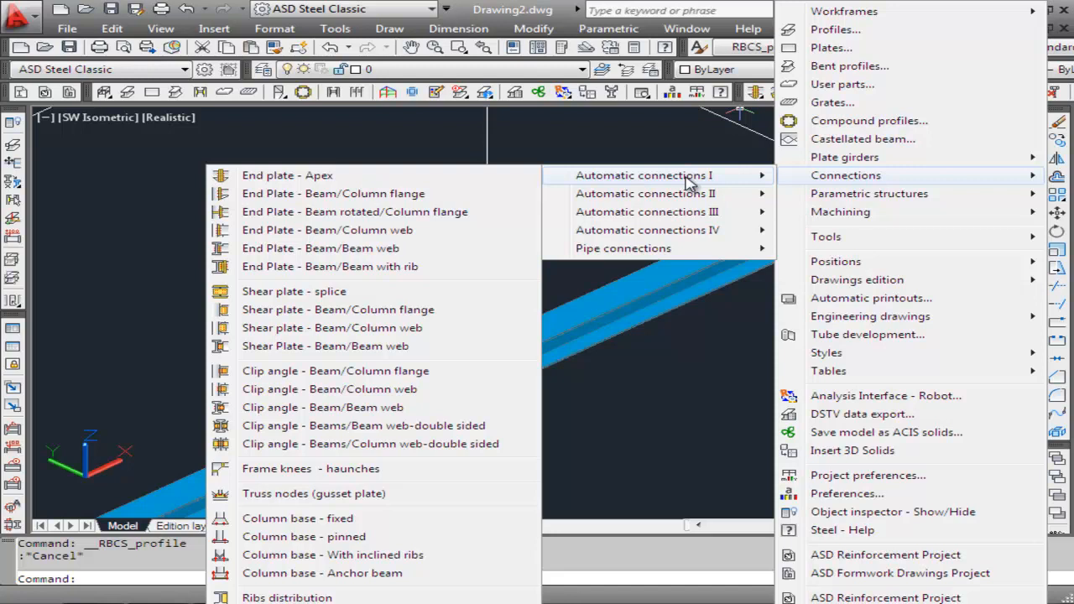
{"action": "mouse_move", "coordinate": [690, 198]}
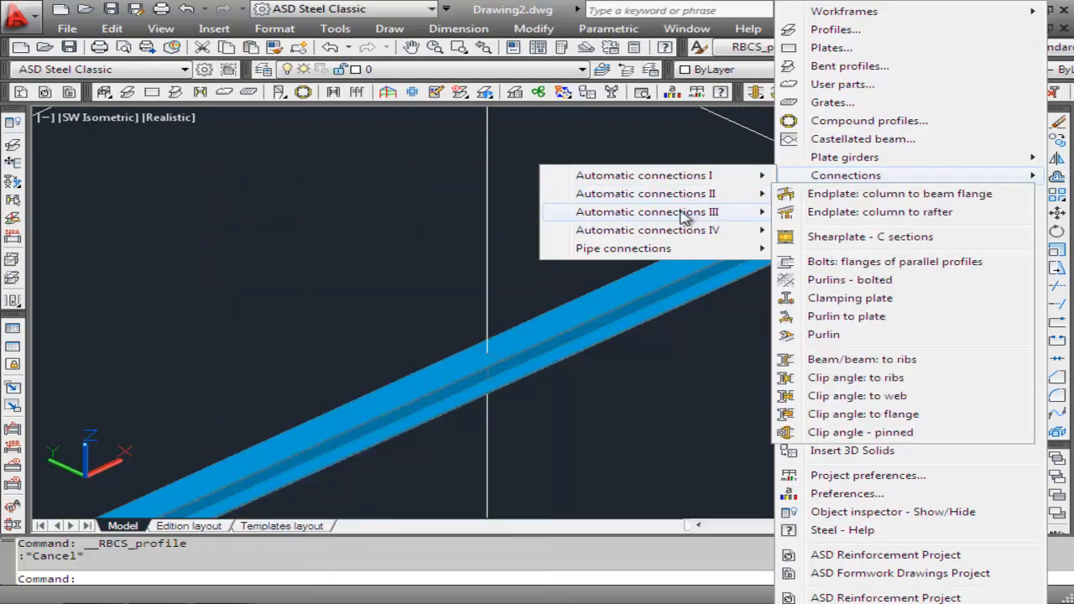
{"action": "mouse_move", "coordinate": [686, 216]}
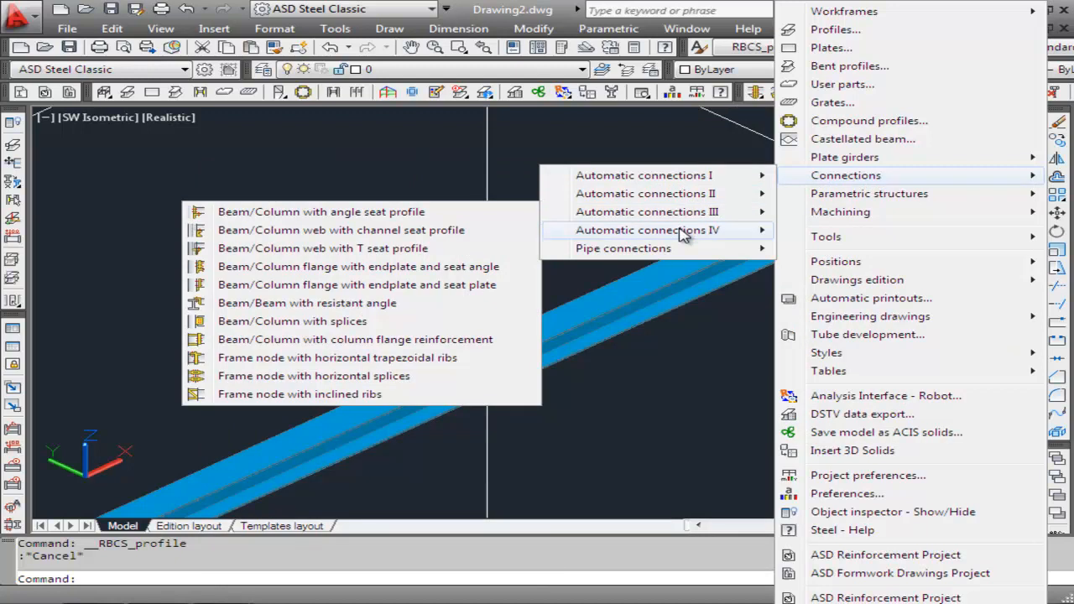
{"action": "mouse_move", "coordinate": [684, 235]}
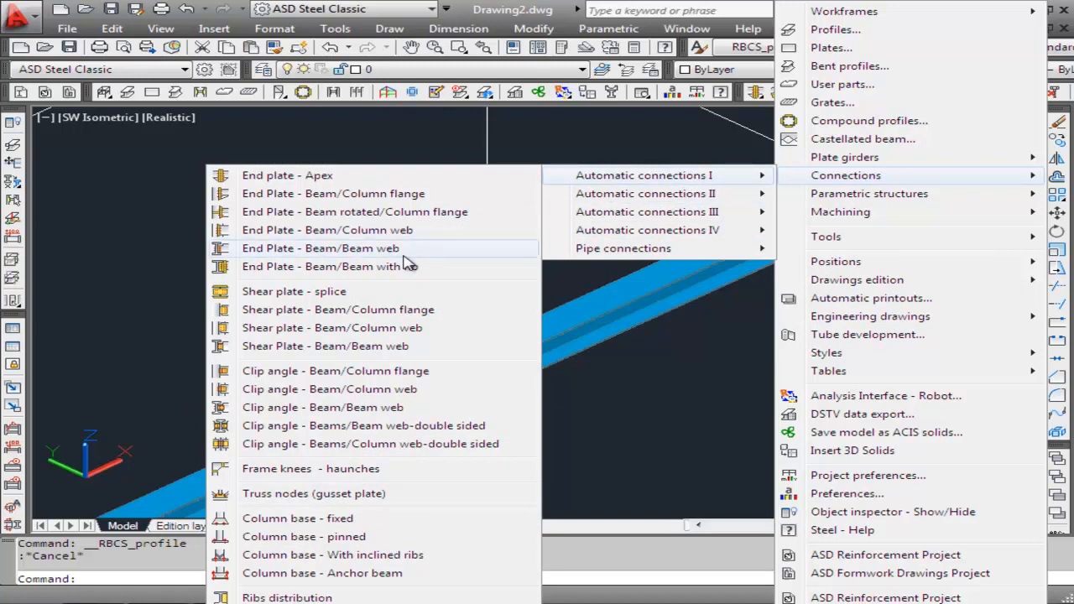
{"action": "left_click", "coordinate": [348, 298]}
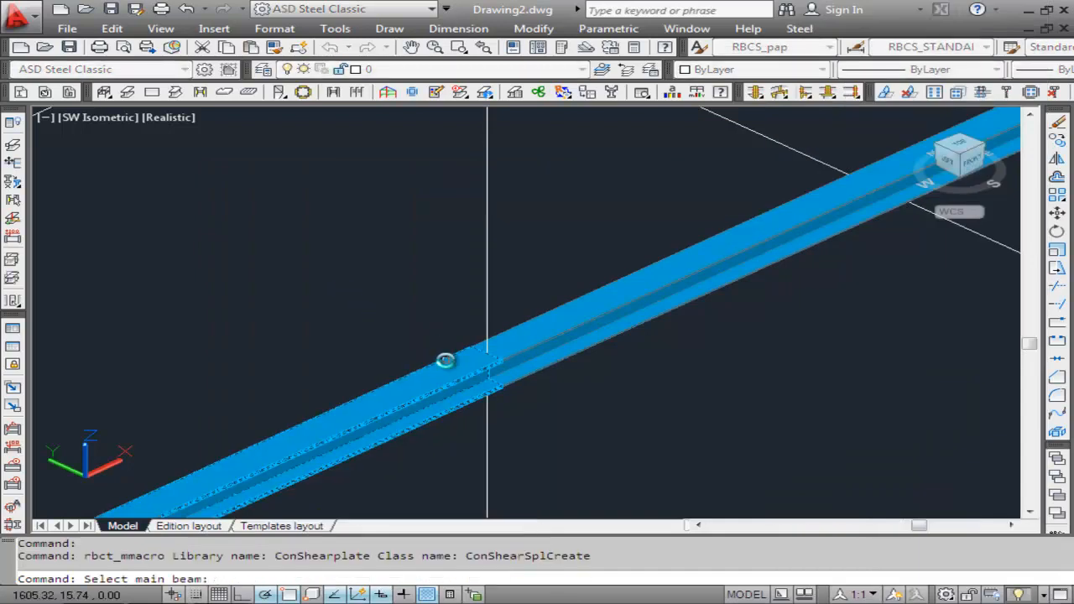
{"action": "left_click", "coordinate": [444, 360]}
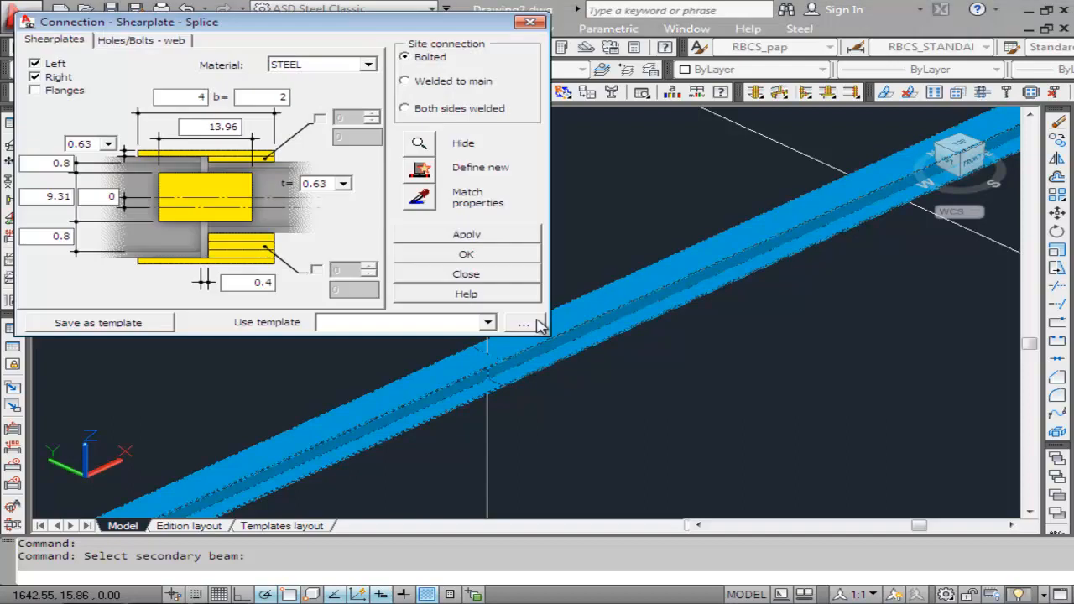
{"action": "left_click_drag", "start_coordinate": [483, 89], "coordinate": [470, 141]}
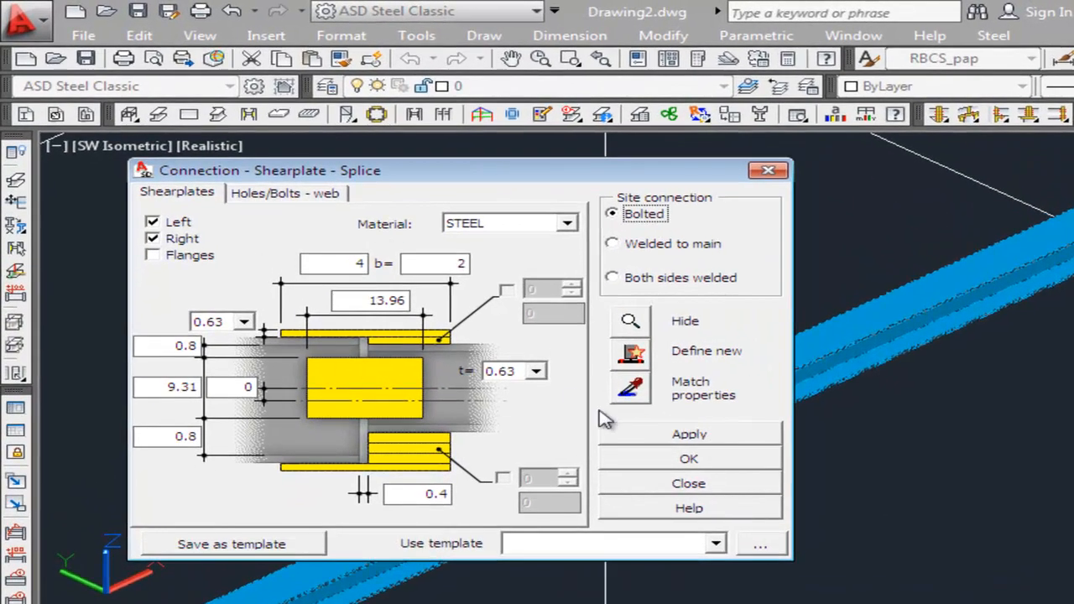
{"action": "left_click", "coordinate": [718, 438]}
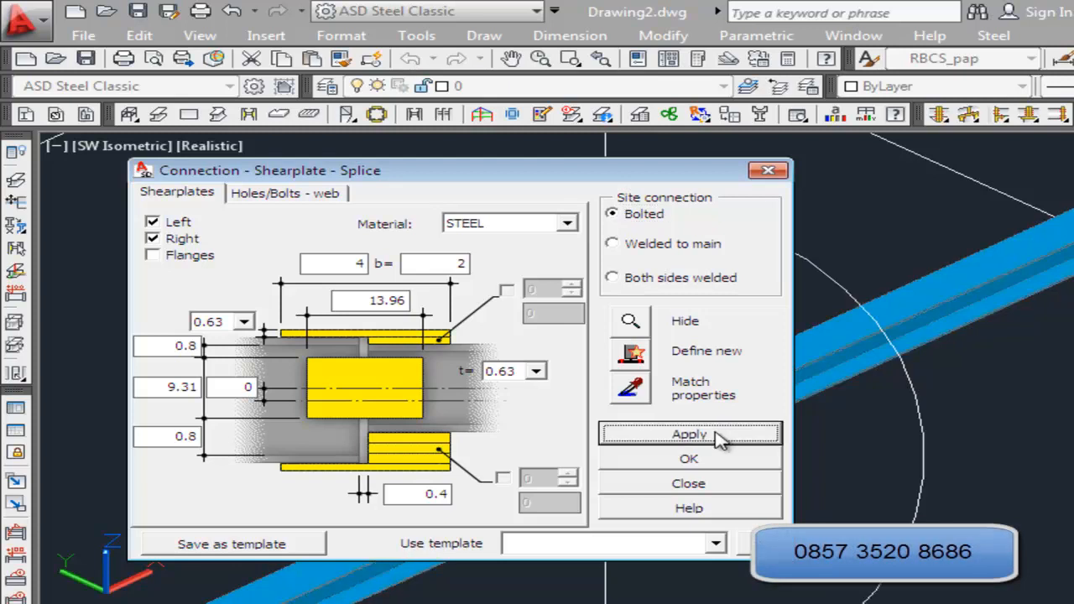
{"action": "left_click", "coordinate": [707, 461]}
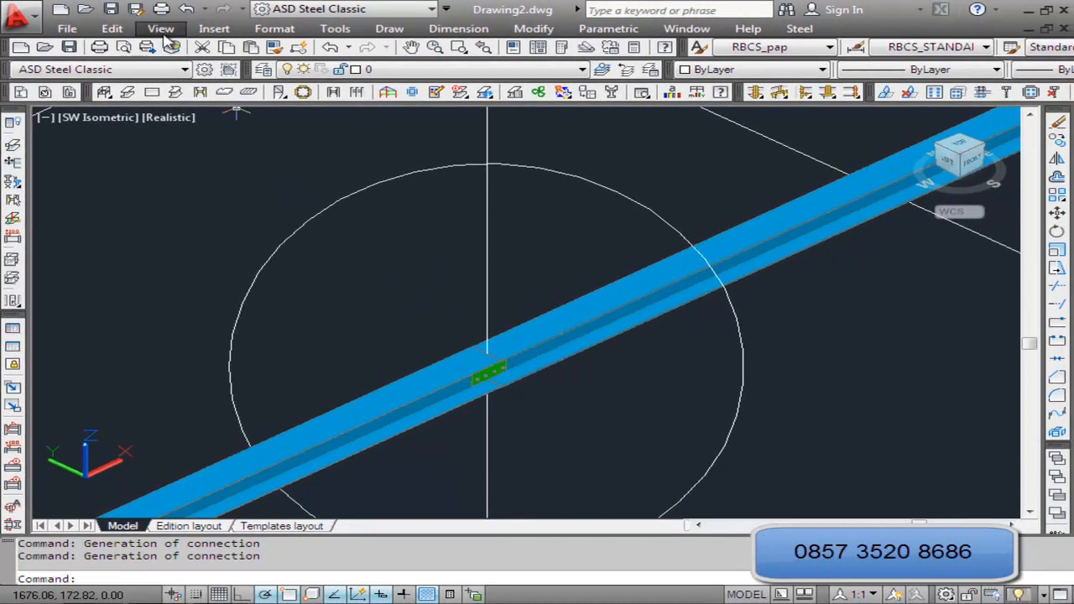
Examine the splice plate and its bolts up close from a nearly horizontal front view.
{"action": "left_click", "coordinate": [199, 35]}
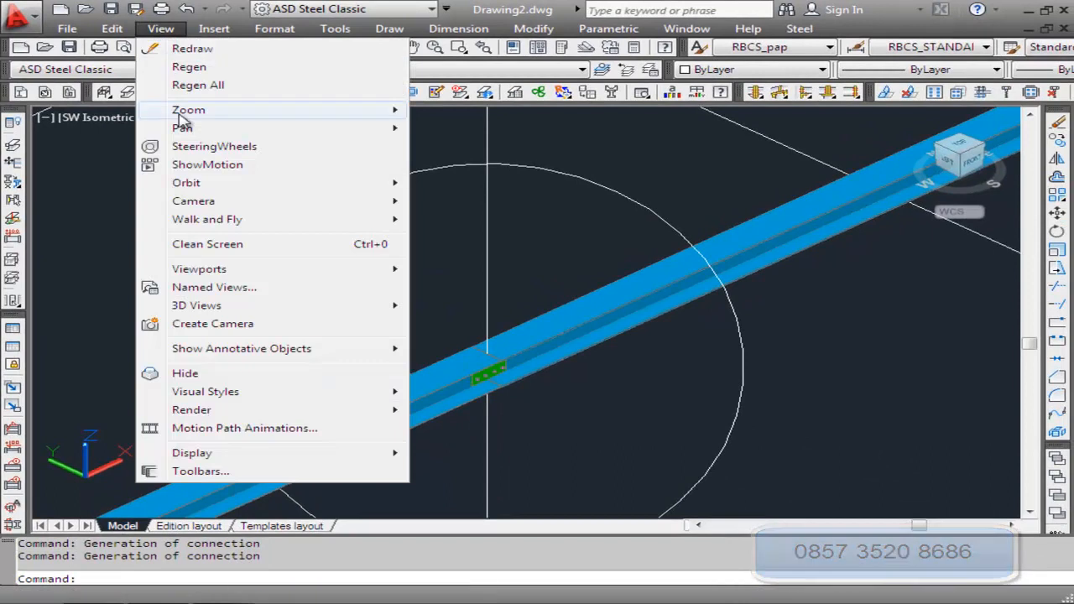
{"action": "mouse_move", "coordinate": [203, 184]}
{"action": "left_click", "coordinate": [474, 204]}
{"action": "left_click_drag", "start_coordinate": [501, 344], "coordinate": [499, 311]}
{"action": "key", "text": "Escape"}
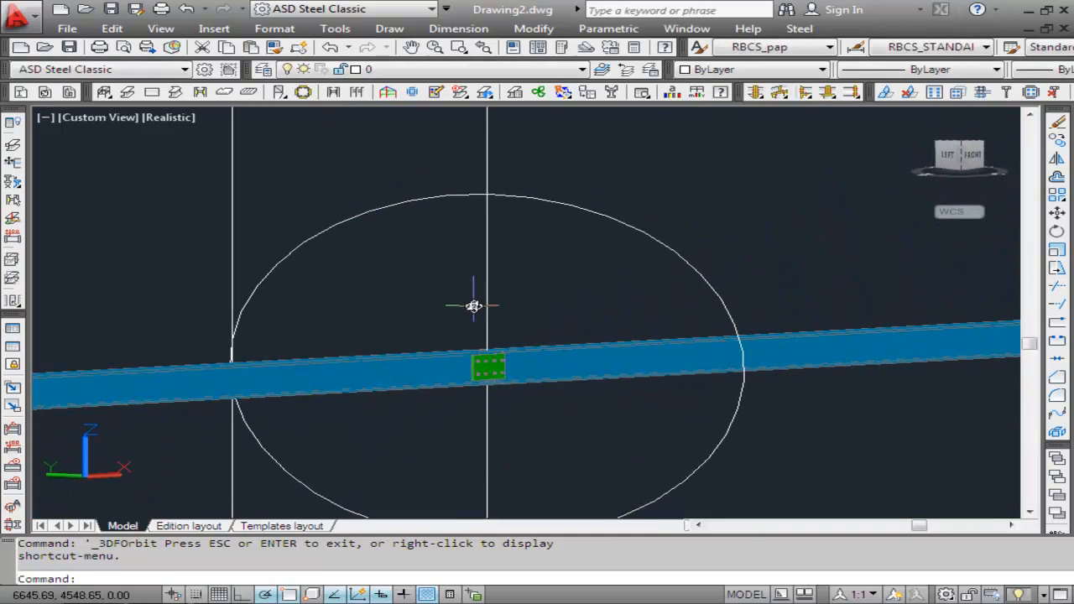
{"action": "left_click", "coordinate": [160, 28]}
{"action": "mouse_move", "coordinate": [232, 119]}
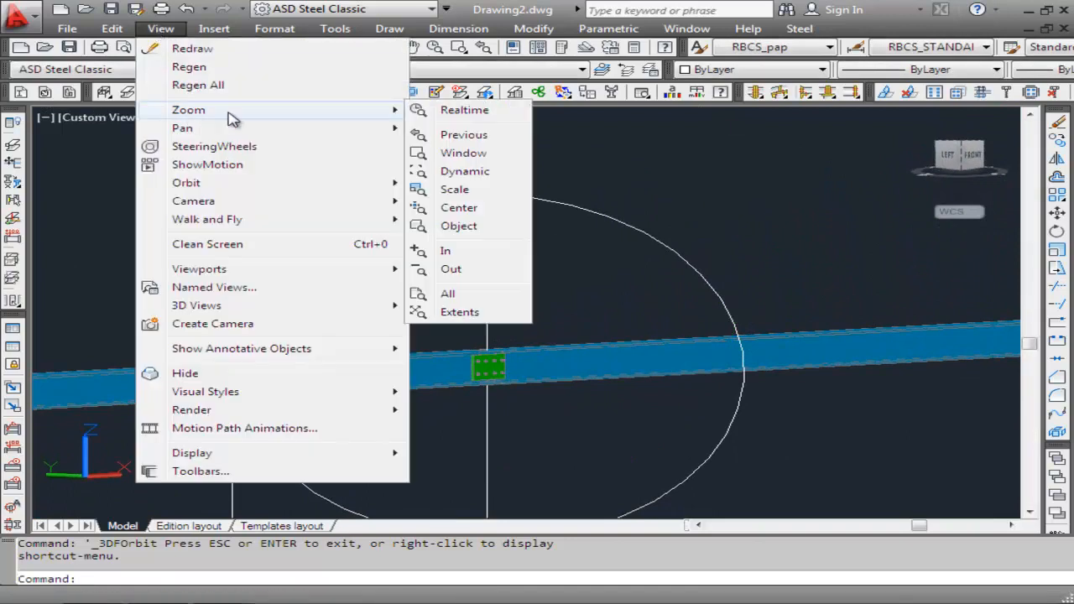
{"action": "left_click", "coordinate": [463, 153]}
{"action": "left_click", "coordinate": [453, 332]}
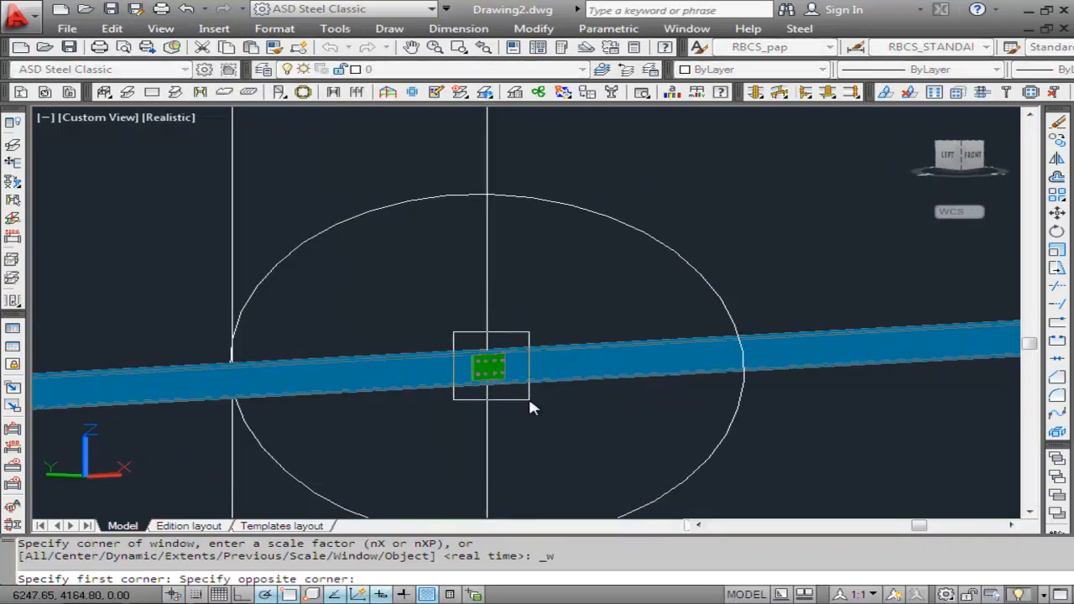
{"action": "left_click", "coordinate": [528, 395]}
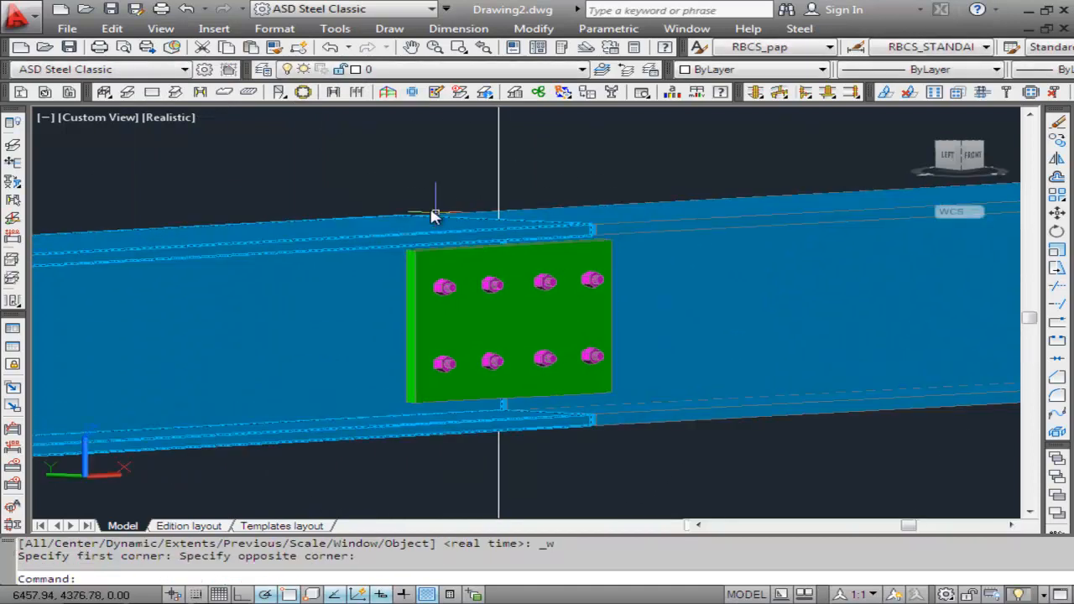
Set the visual style of the splice view to Conceptual.
{"action": "left_click", "coordinate": [160, 28]}
{"action": "mouse_move", "coordinate": [210, 391]}
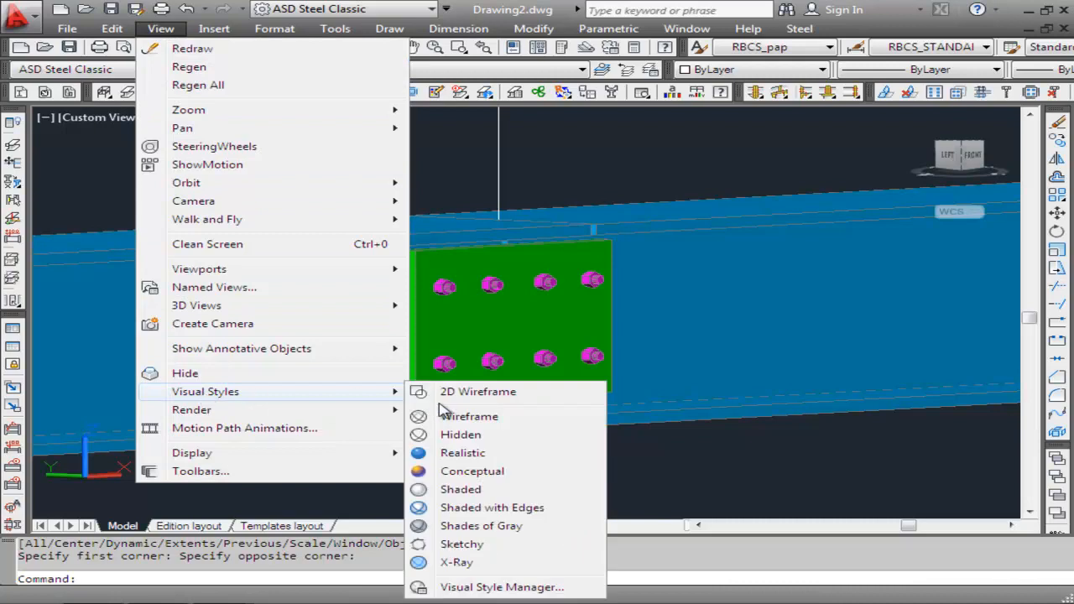
{"action": "left_click", "coordinate": [452, 471]}
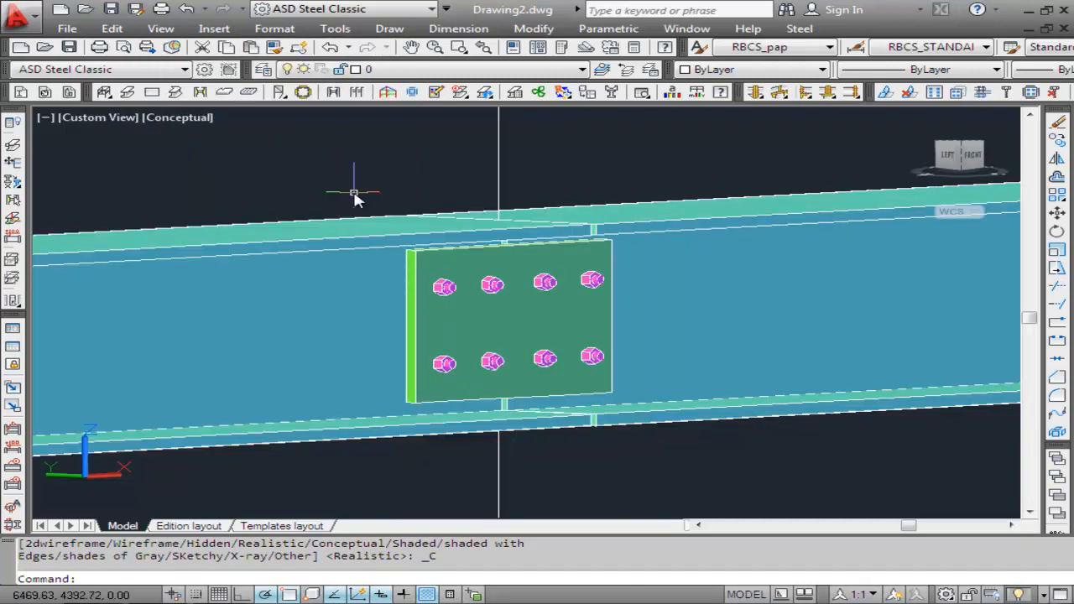
Examine the bolted splice from above and from the side using Free Orbit, including the beam lengths around the joint.
{"action": "left_click", "coordinate": [154, 30]}
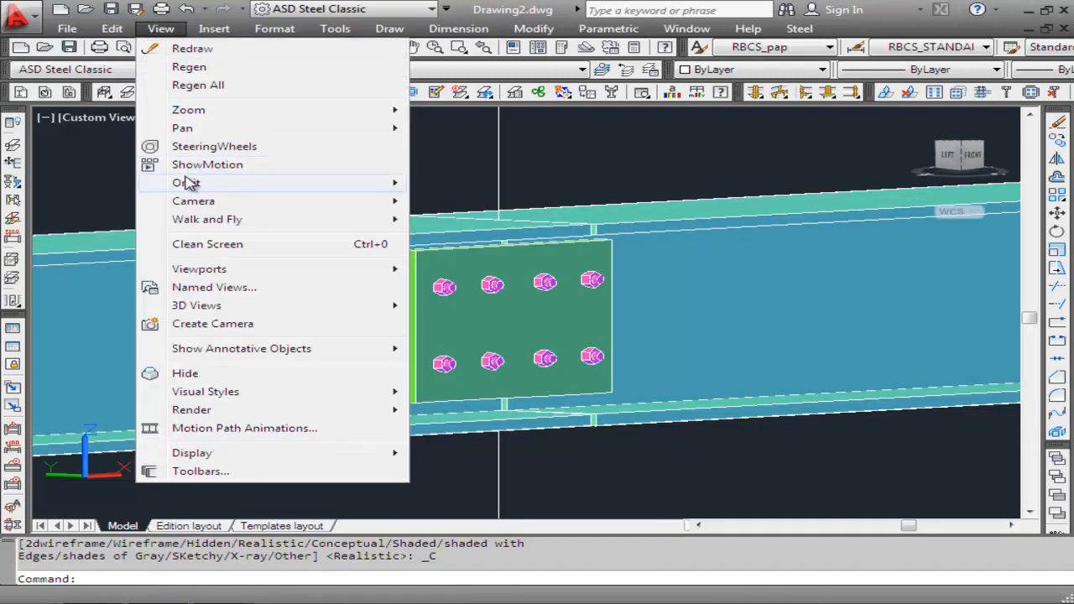
{"action": "mouse_move", "coordinate": [188, 182]}
{"action": "left_click", "coordinate": [448, 201]}
{"action": "left_click_drag", "start_coordinate": [429, 228], "coordinate": [447, 258]}
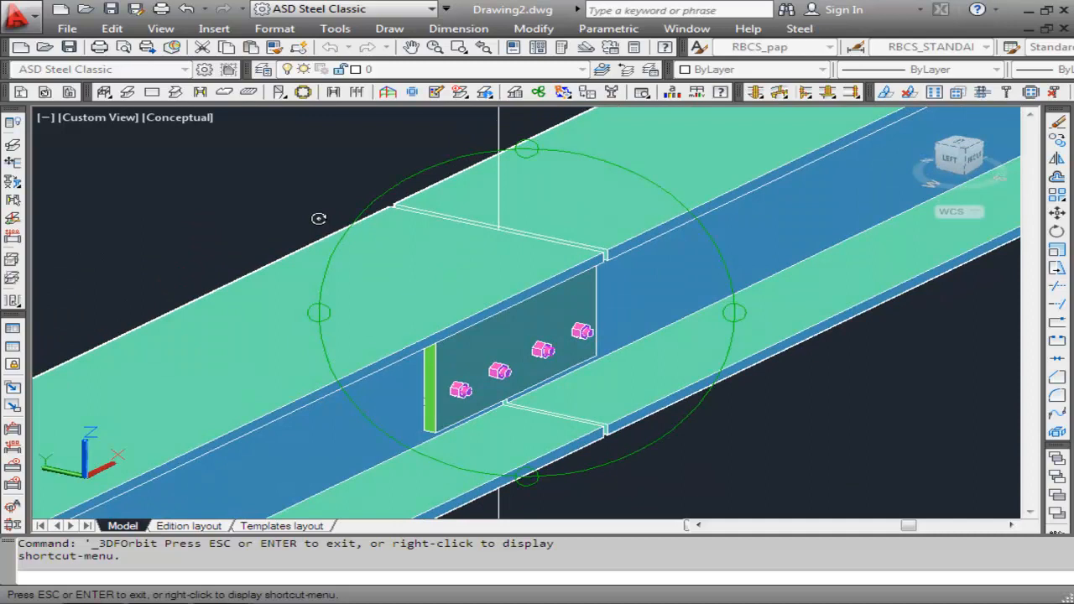
{"action": "left_click_drag", "start_coordinate": [377, 277], "coordinate": [355, 249]}
{"action": "right_click", "coordinate": [359, 258]}
{"action": "left_click", "coordinate": [431, 267]}
{"action": "scroll", "coordinate": [422, 257], "scroll_direction": "down", "scroll_amount": 4}
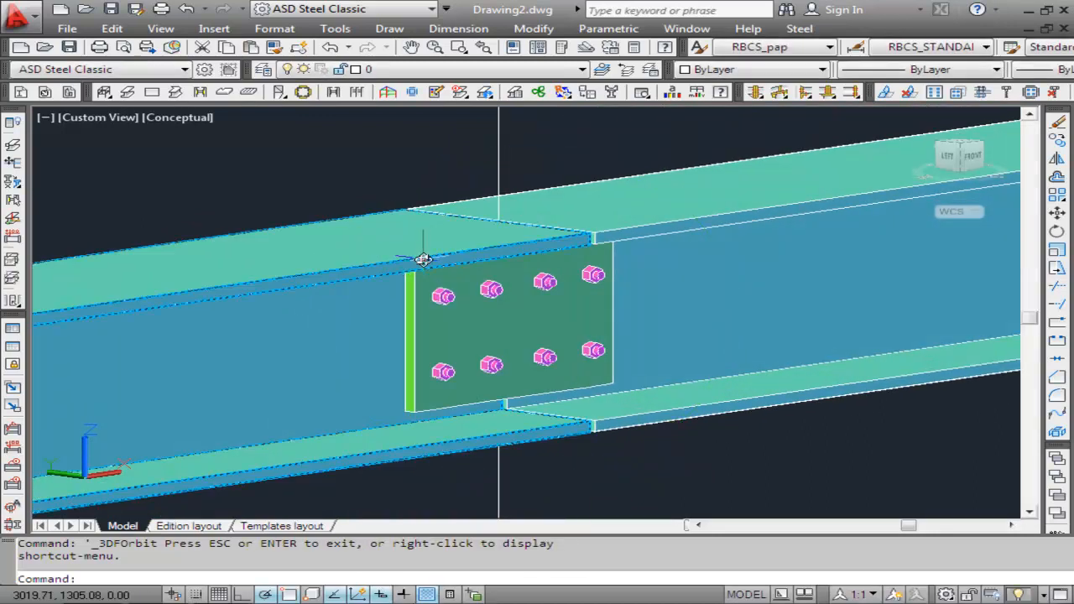
{"action": "scroll", "coordinate": [422, 258], "scroll_direction": "down", "scroll_amount": 2}
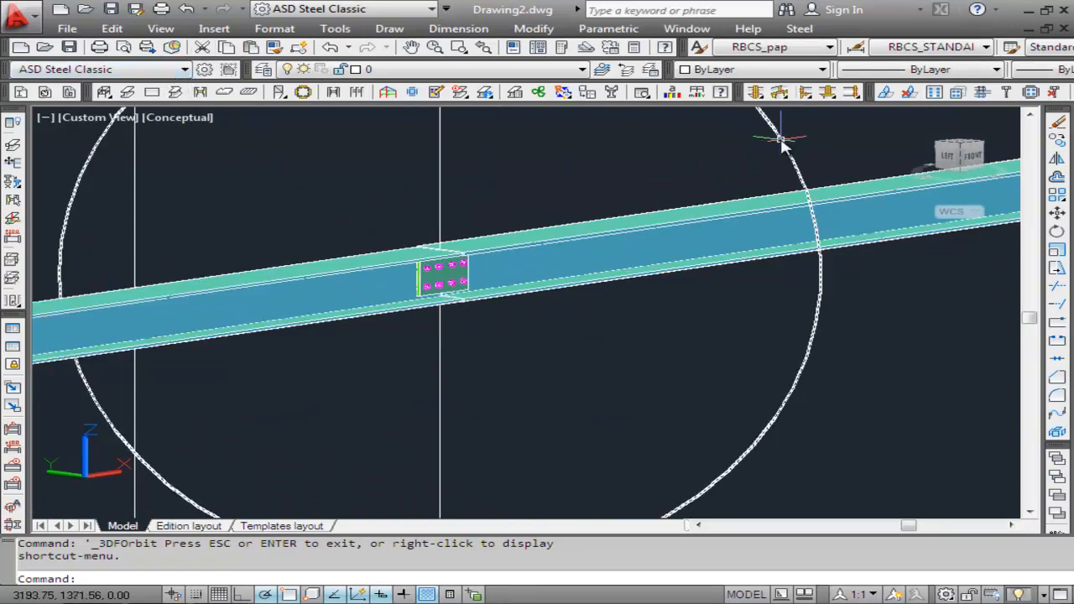
{"action": "key", "text": "Escape"}
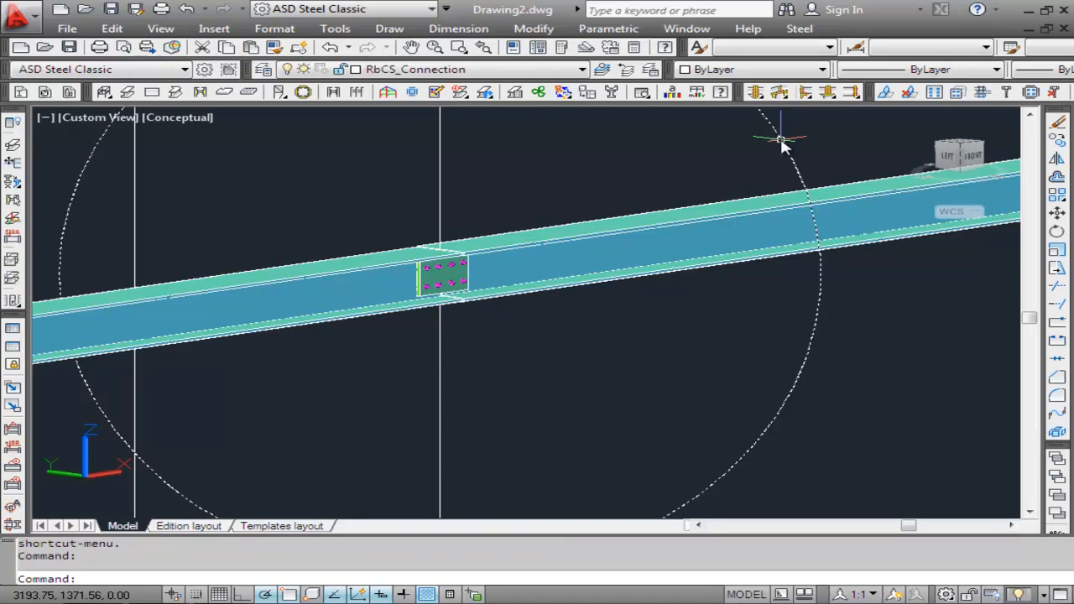
{"action": "left_click", "coordinate": [800, 29]}
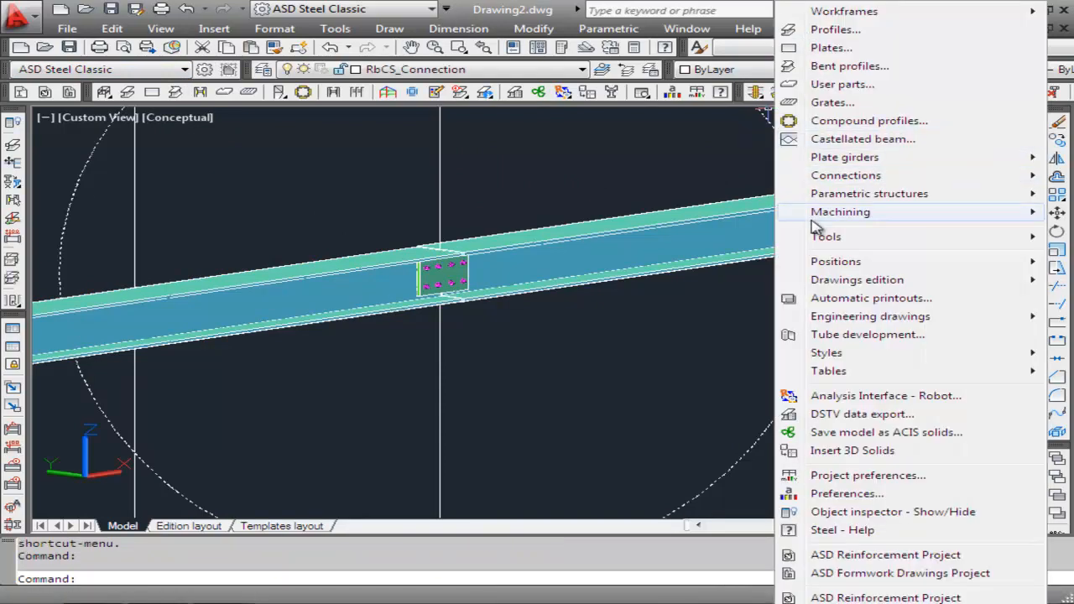
{"action": "mouse_move", "coordinate": [817, 238]}
{"action": "left_click", "coordinate": [554, 199]}
{"action": "left_click", "coordinate": [513, 199]}
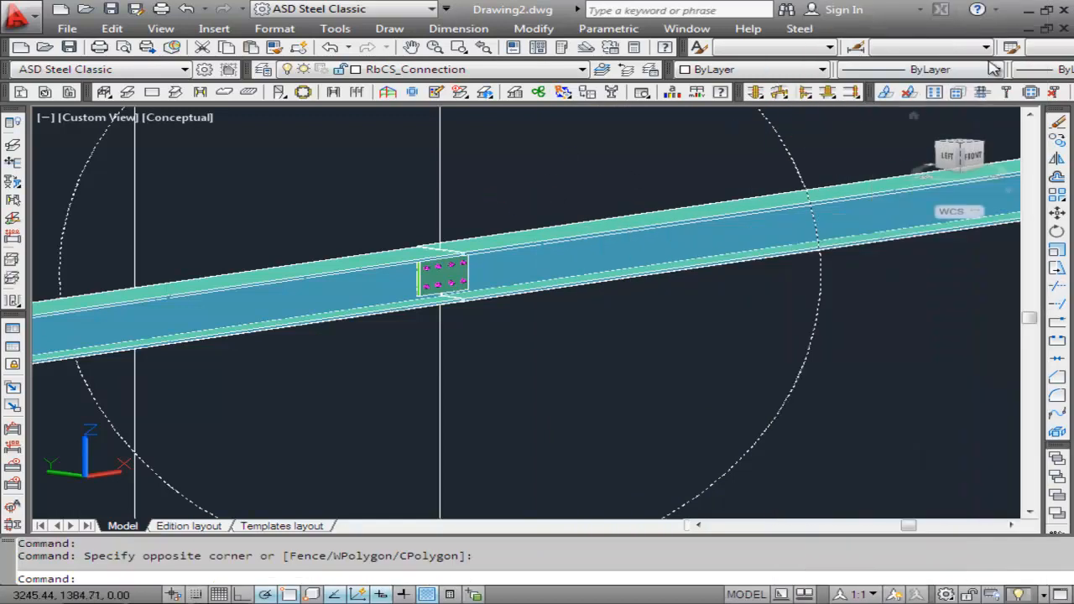
Minimize the drawing program to show the desktop.
{"action": "left_click", "coordinate": [1028, 10]}
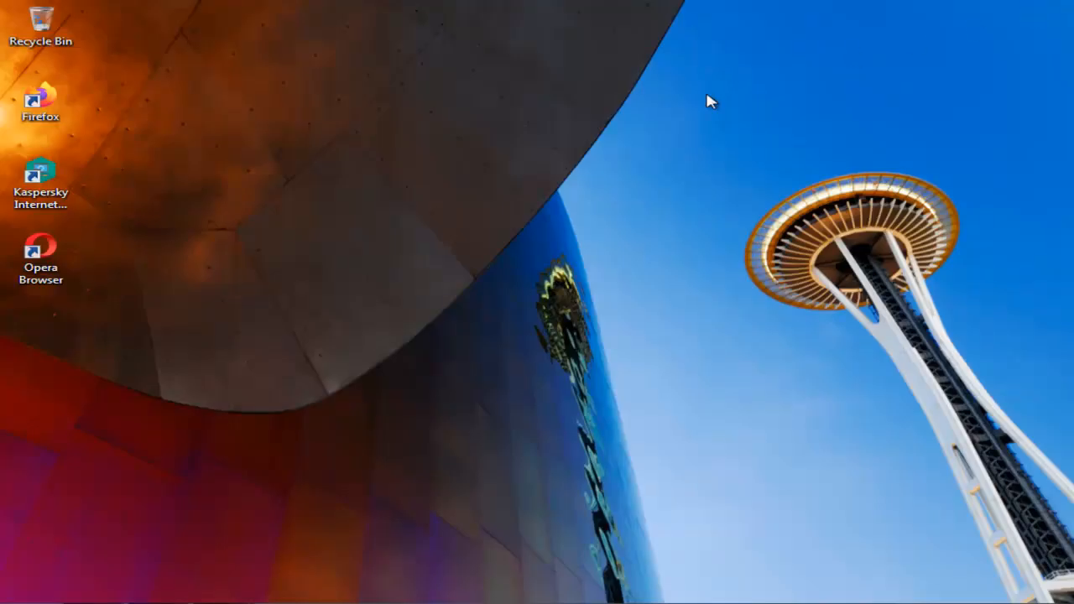